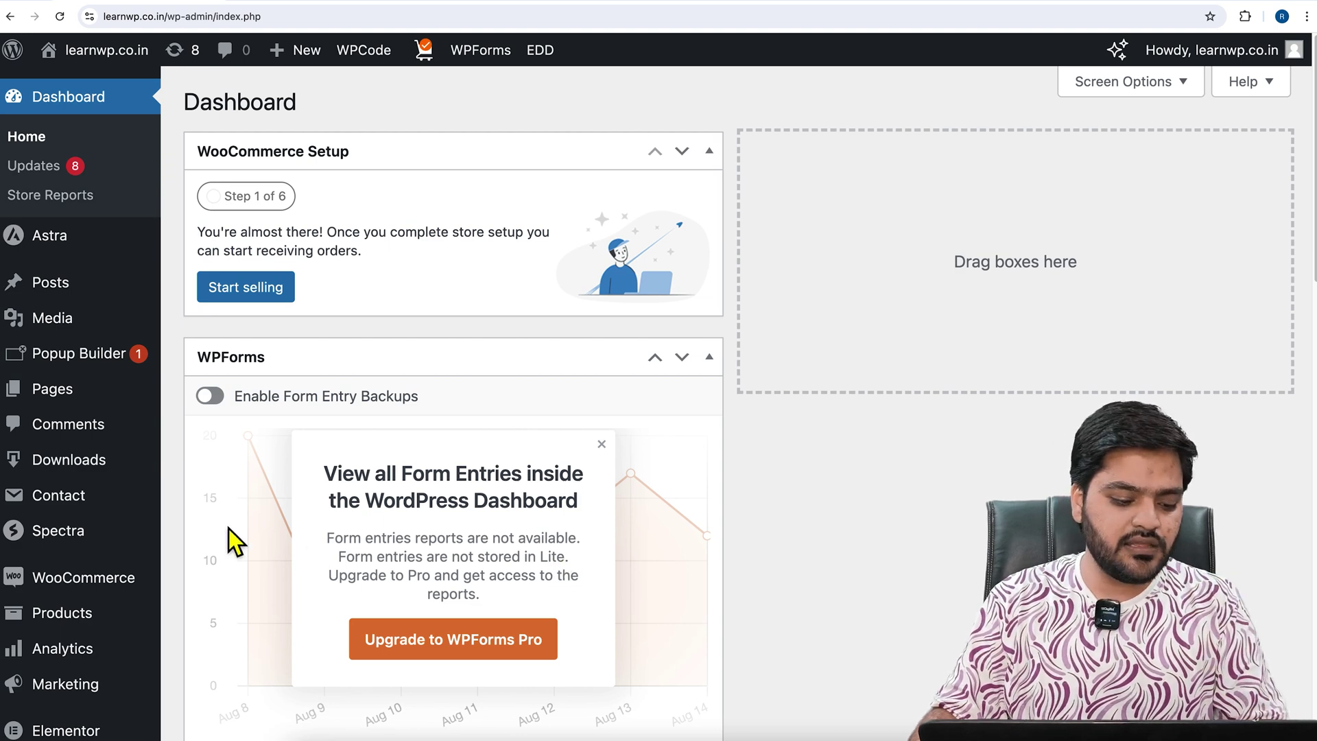
# Step: Open Contact → Contact Forms from the admin sidebar to list Contact form 1
pyautogui.moveTo(88, 508)
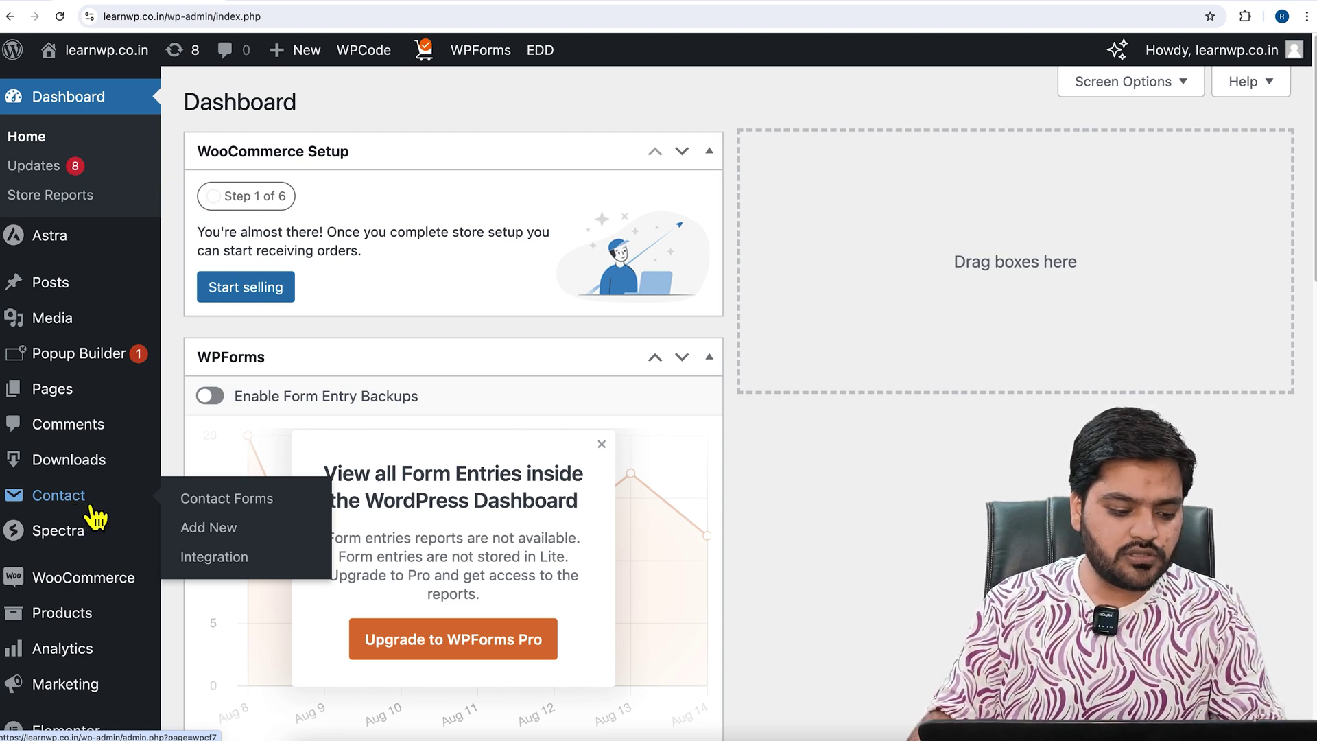
pyautogui.click(269, 506)
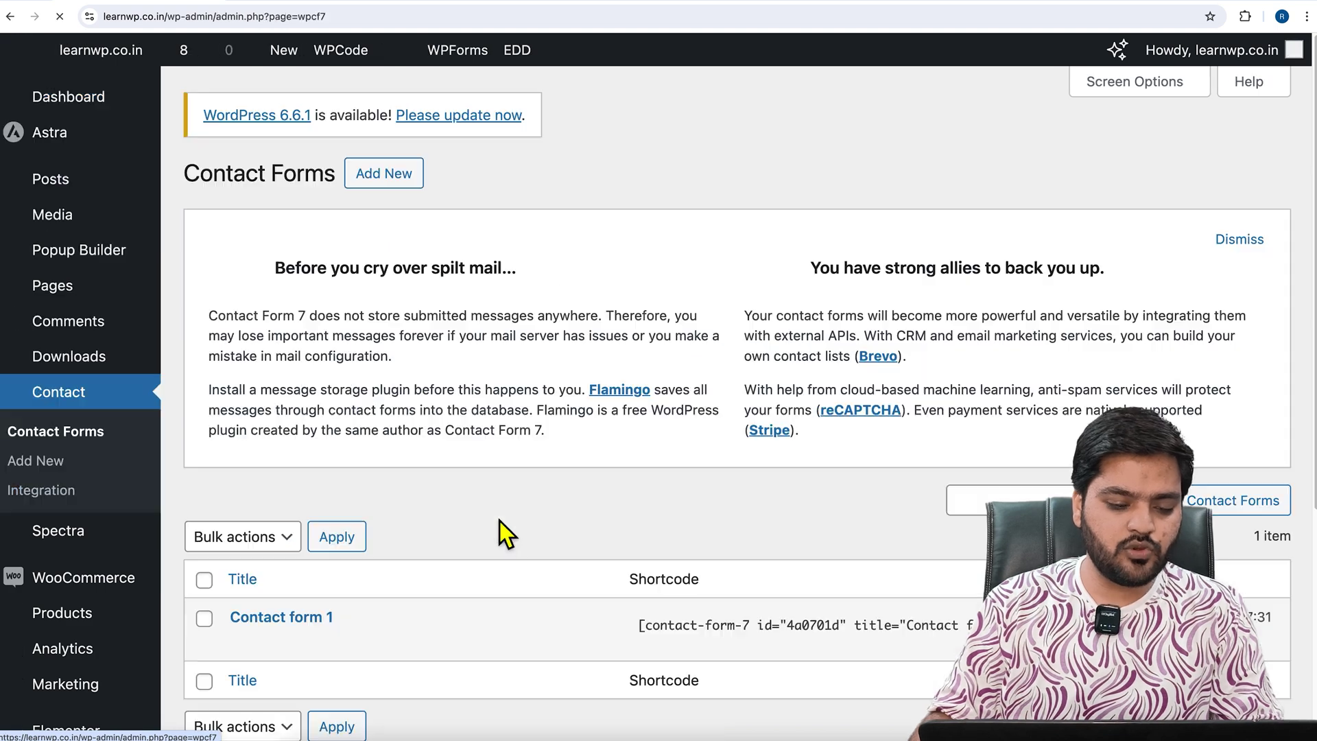
pyautogui.scroll(-3, 499, 521)
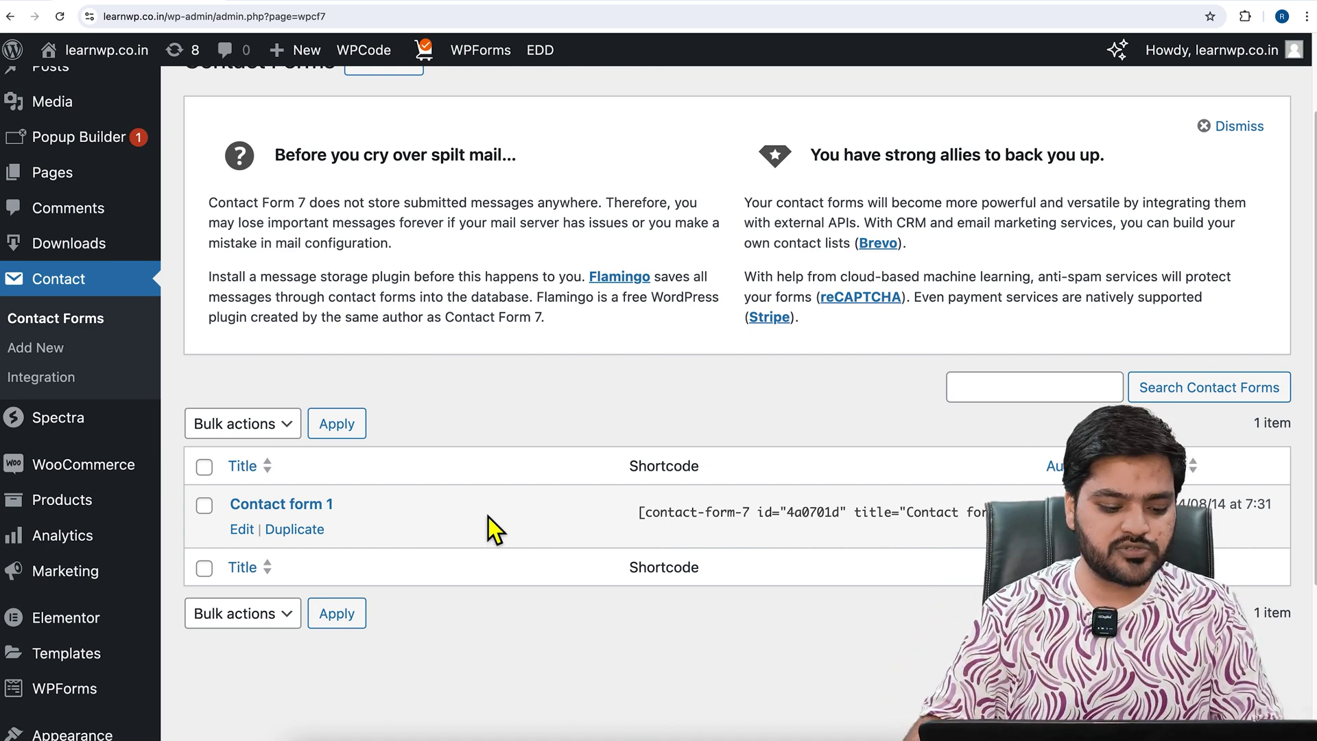
# Step: Open Contact form 1 in the editor and show its Mail tab
pyautogui.click(248, 534)
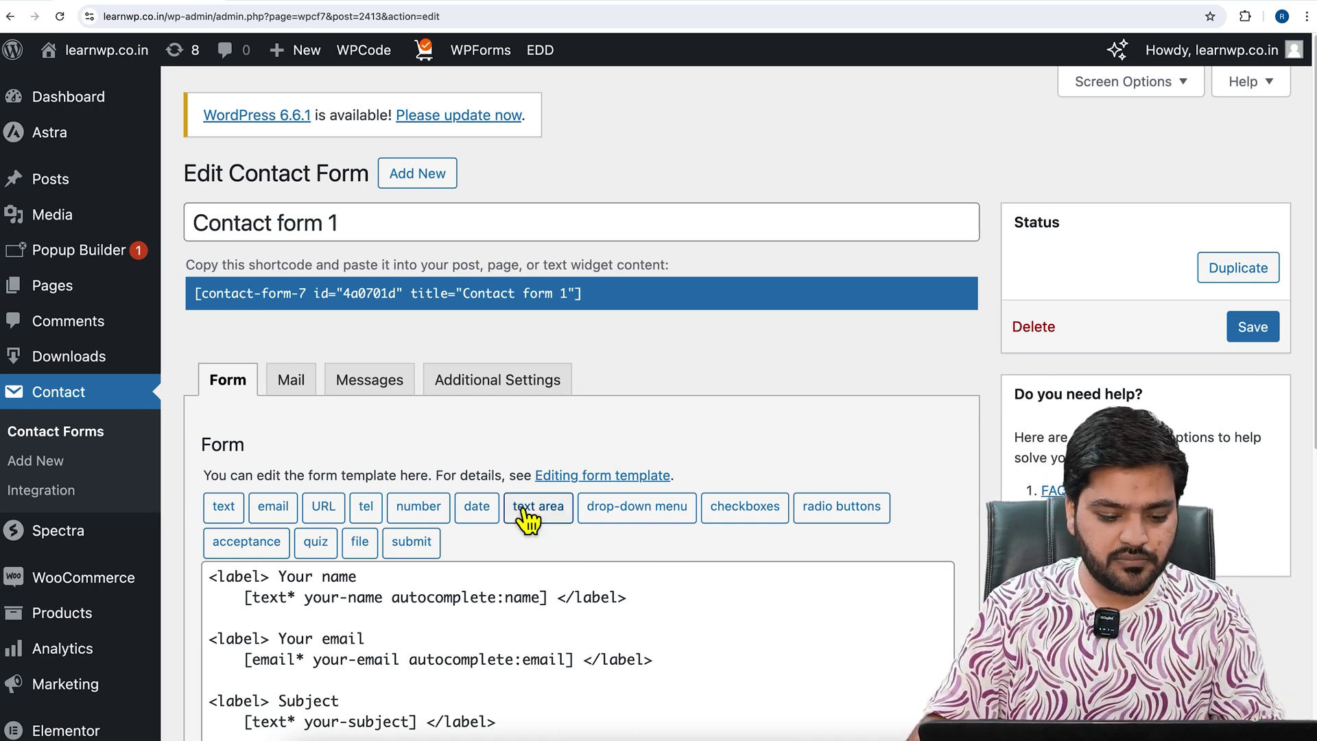
pyautogui.scroll(-2, 399, 439)
pyautogui.scroll(-2, 410, 449)
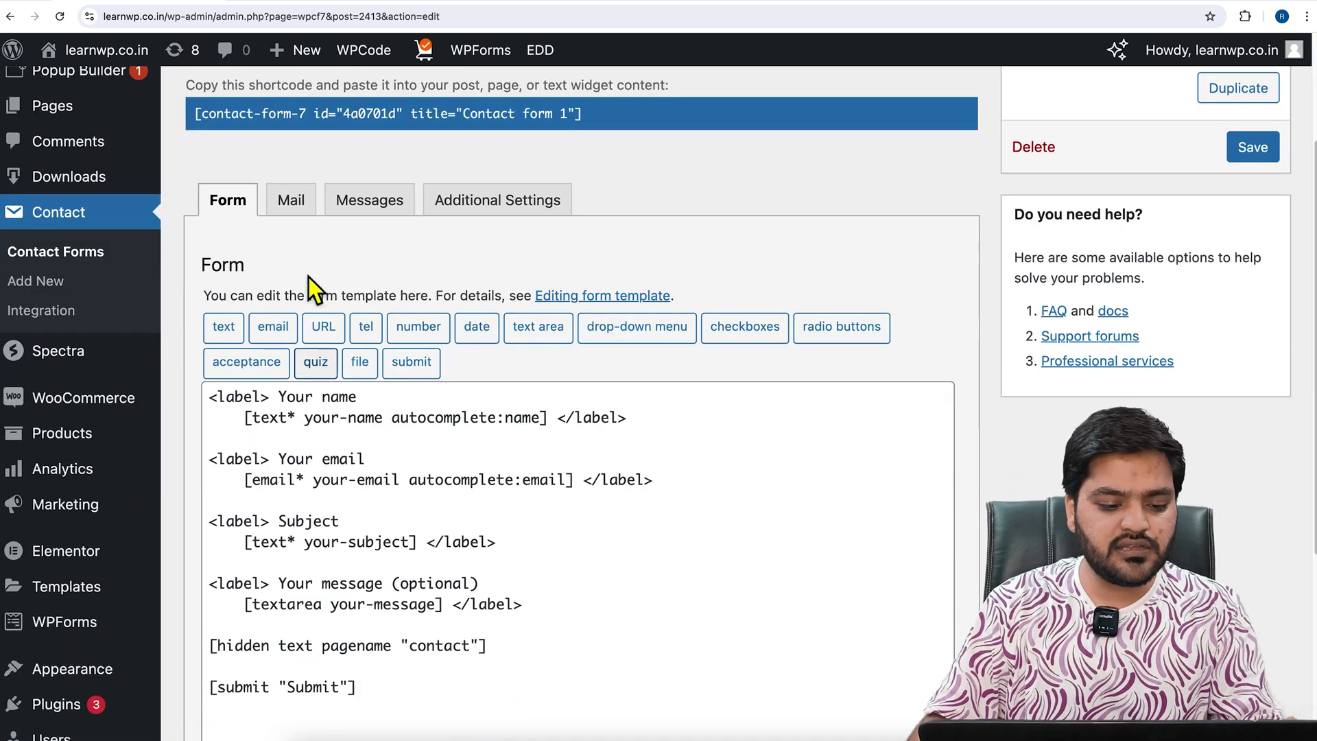
pyautogui.click(294, 204)
# Step: Append [_url] on its own line after [text] in the message body, then save Contact form 1
pyautogui.scroll(-5, 311, 406)
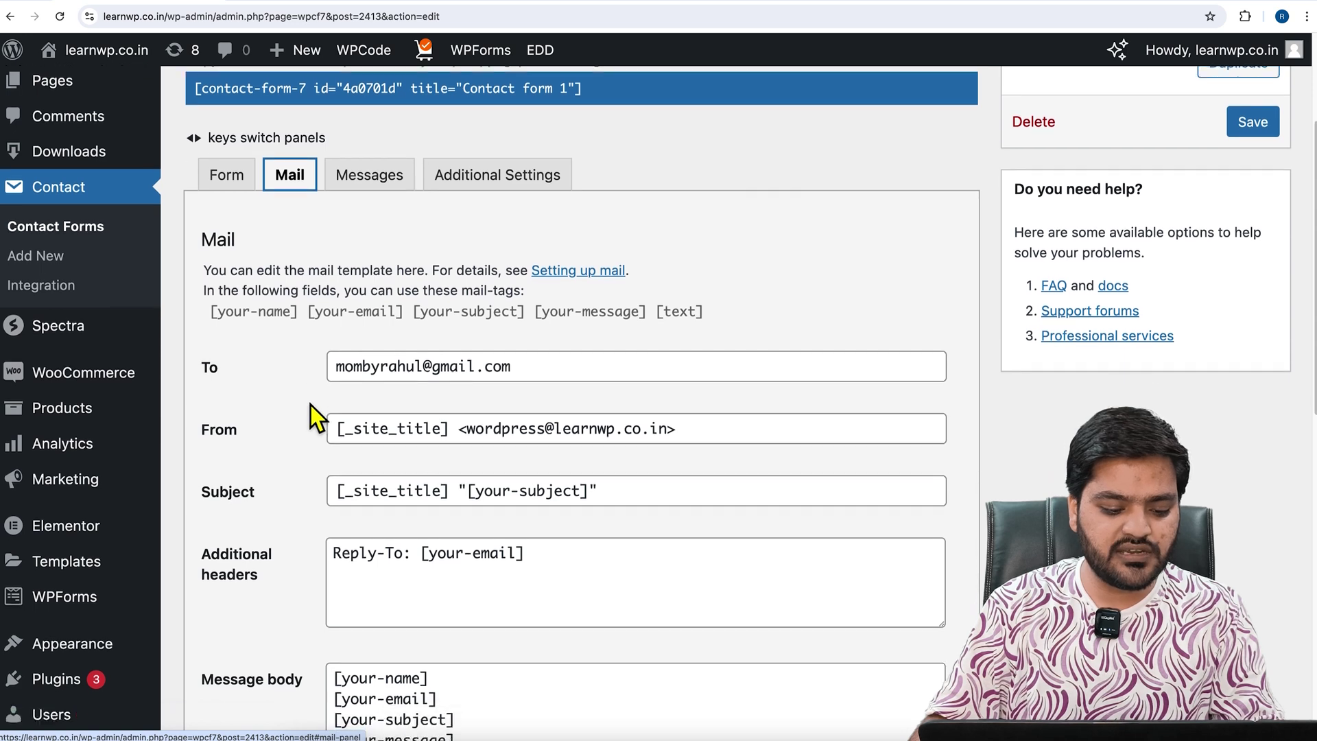
pyautogui.click(414, 526)
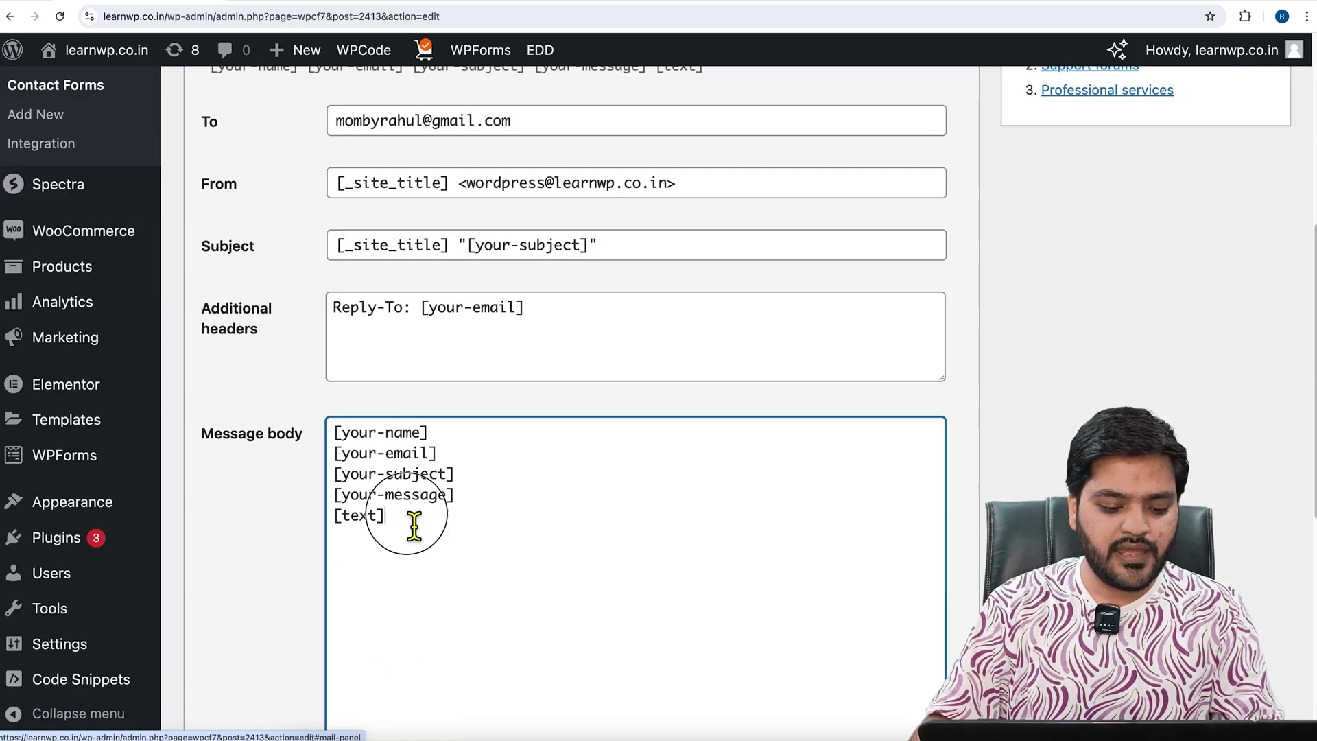
pyautogui.press('Return')
pyautogui.press('Return')
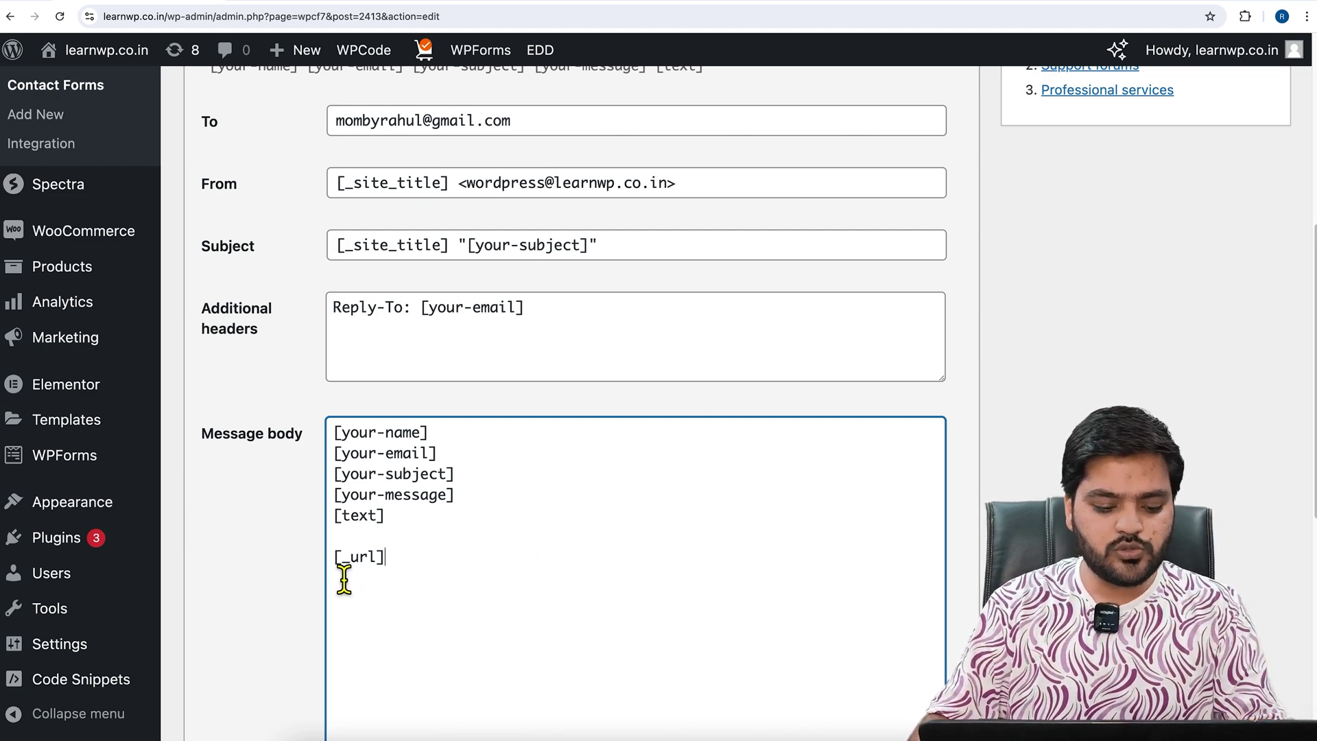
pyautogui.scroll(-4, 347, 576)
pyautogui.scroll(5, 878, 573)
pyautogui.click(1244, 226)
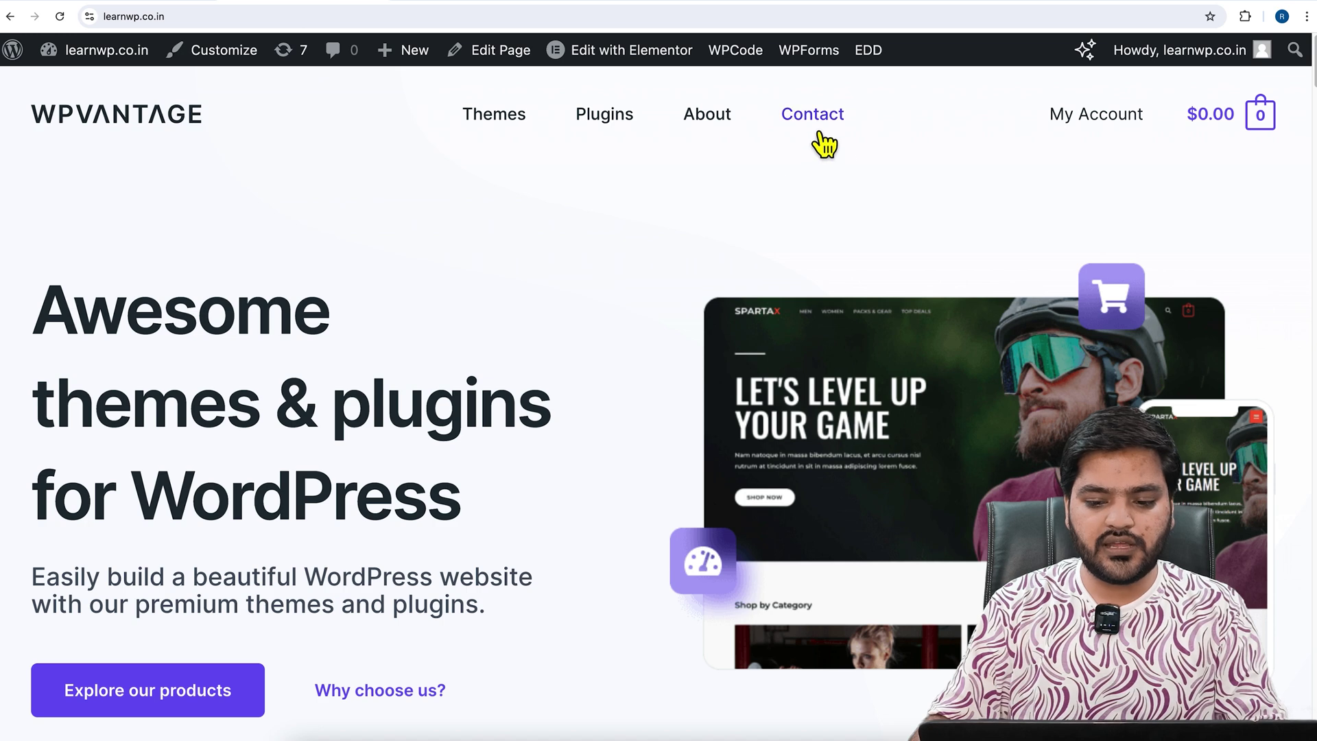
# Step: On the site's Contact page, fill the name, email and subject fields from saved entries
pyautogui.click(820, 137)
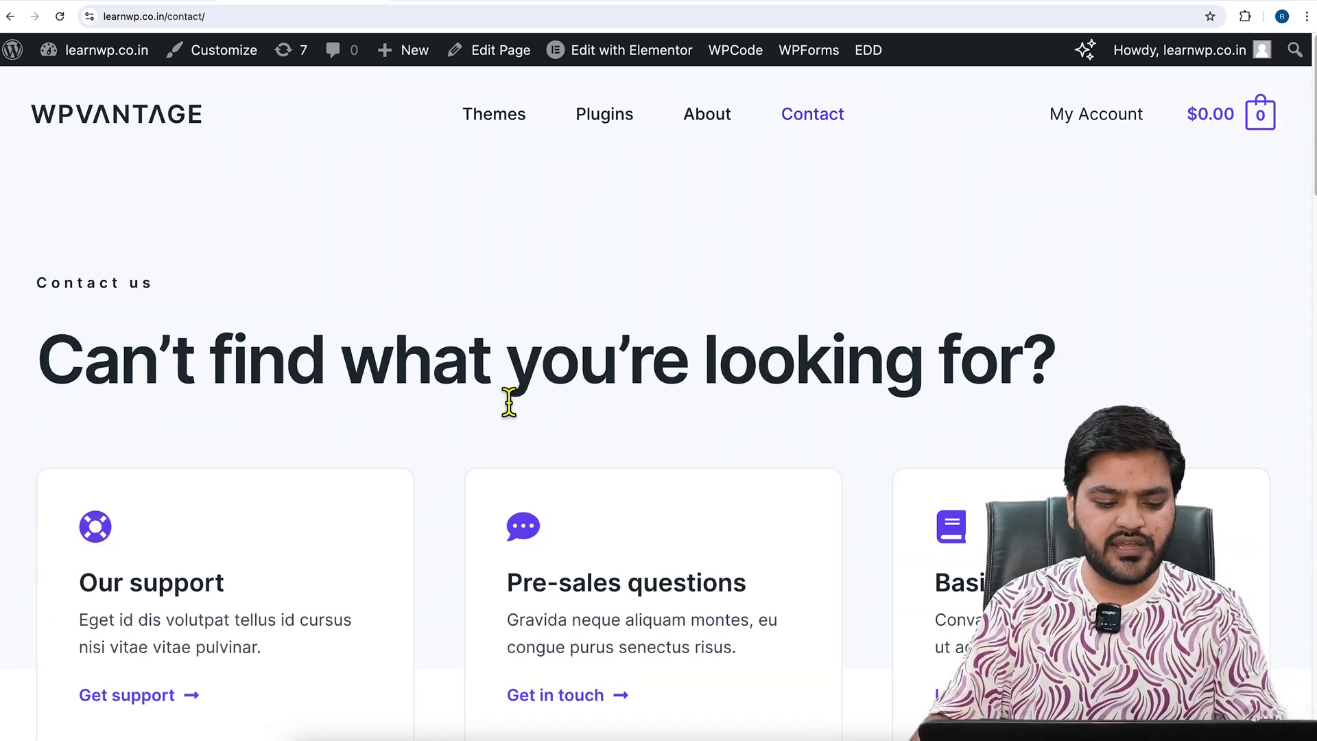
pyautogui.scroll(-5, 508, 403)
pyautogui.scroll(-4, 508, 402)
pyautogui.click(241, 417)
pyautogui.click(141, 455)
pyautogui.click(137, 524)
pyautogui.click(194, 553)
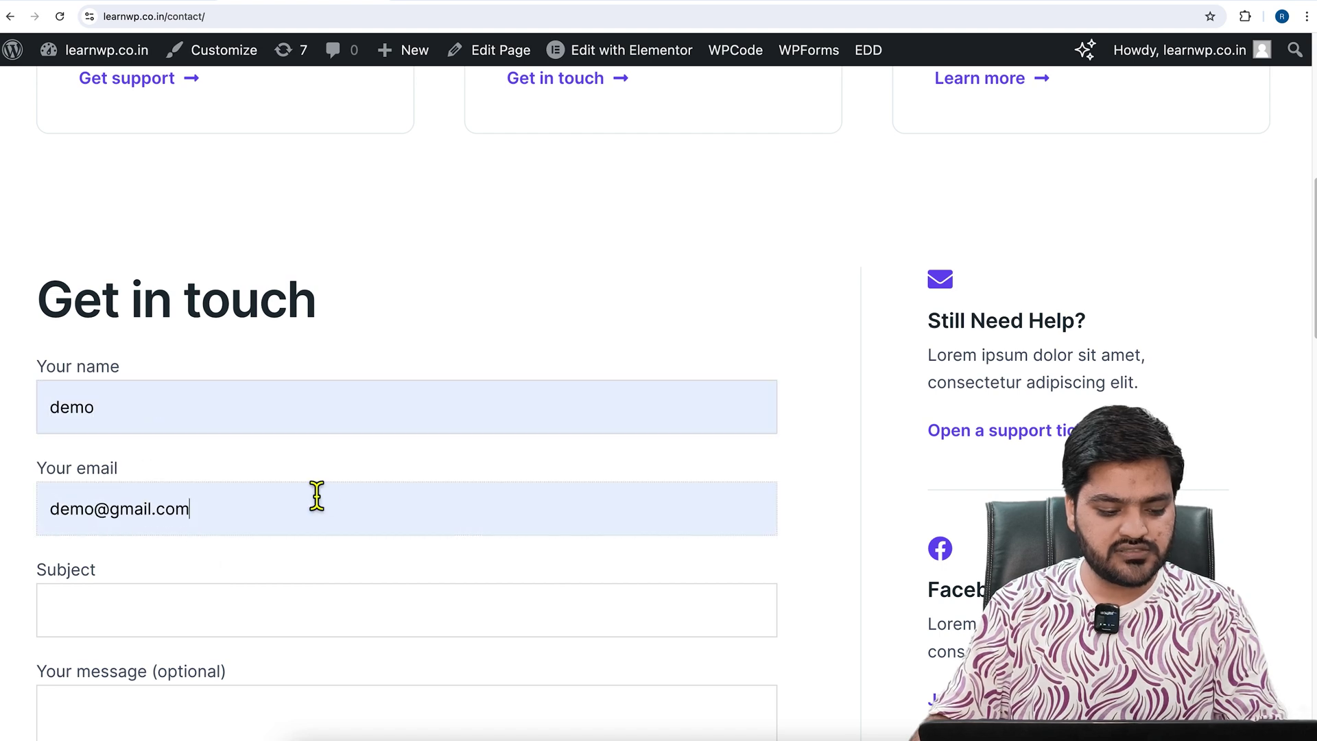
pyautogui.scroll(-2, 199, 513)
pyautogui.click(189, 488)
pyautogui.click(158, 525)
# Step: Write 'demo' as the message and submit the test form
pyautogui.scroll(-1, 199, 521)
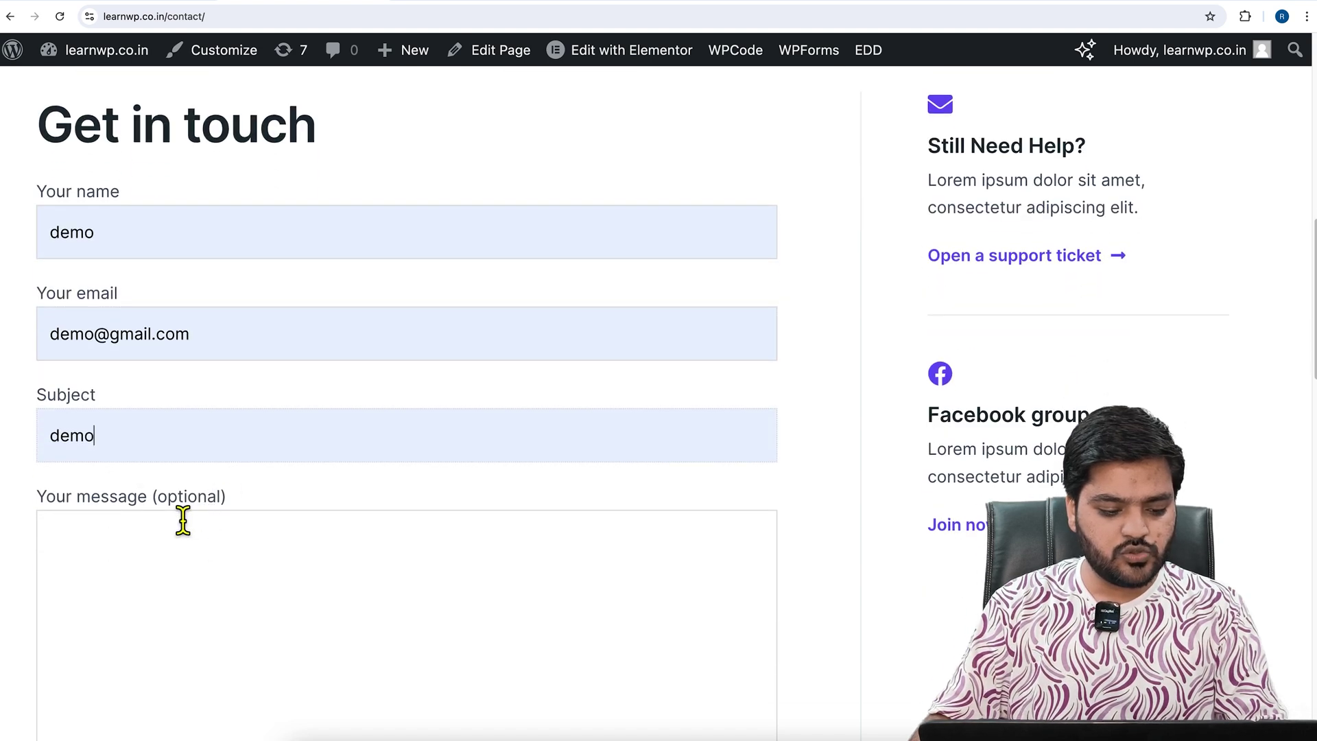
pyautogui.click(149, 559)
pyautogui.write('dem')
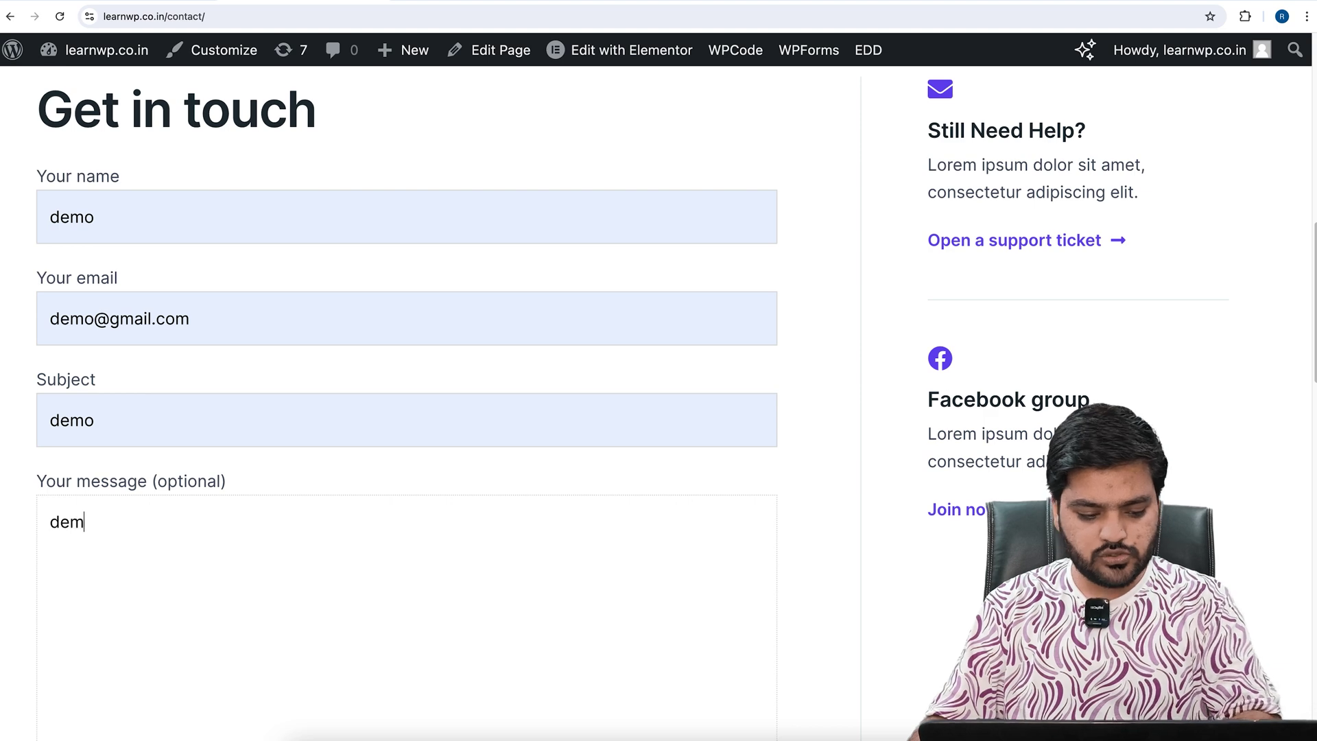
pyautogui.write('o')
pyautogui.scroll(-6, 197, 508)
pyautogui.click(115, 432)
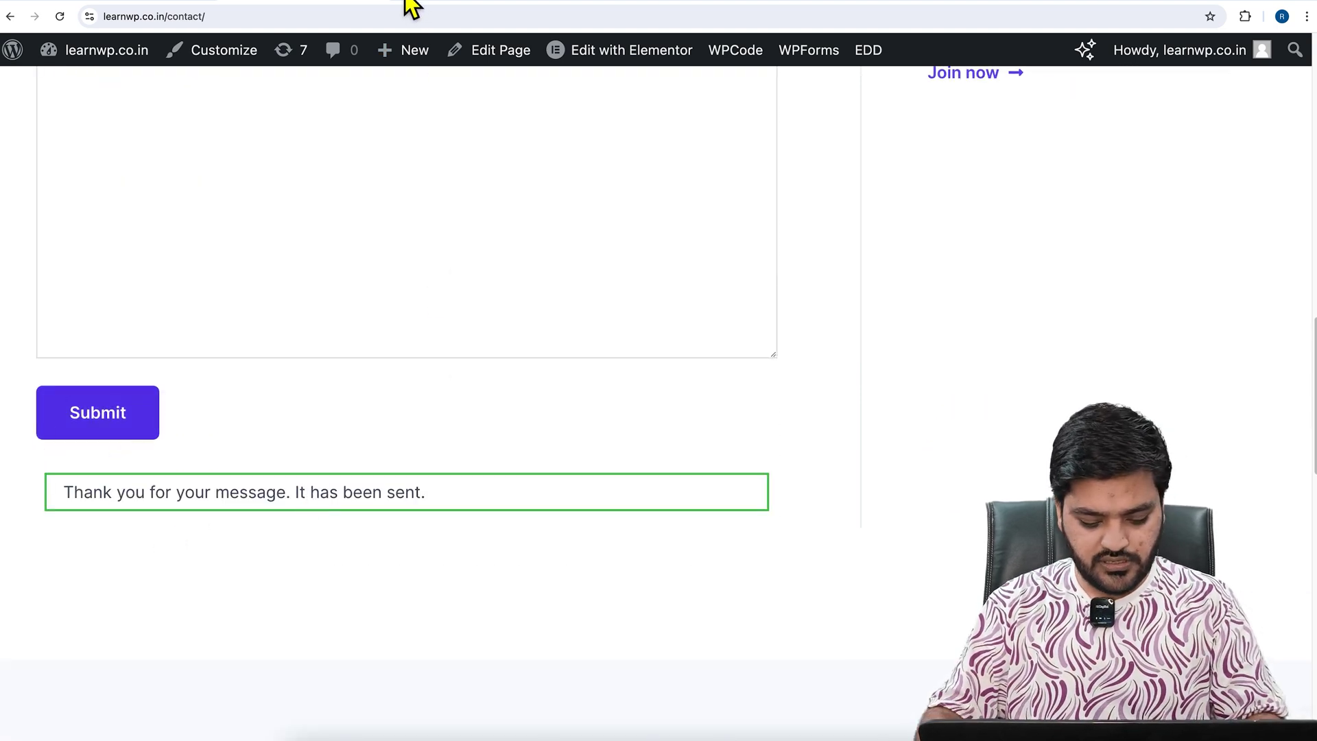
# Step: Load the Gmail inbox in a new browser tab
pyautogui.hotkey('ctrl', 't')
pyautogui.write('gm')
pyautogui.press('Up')
pyautogui.press('Return')
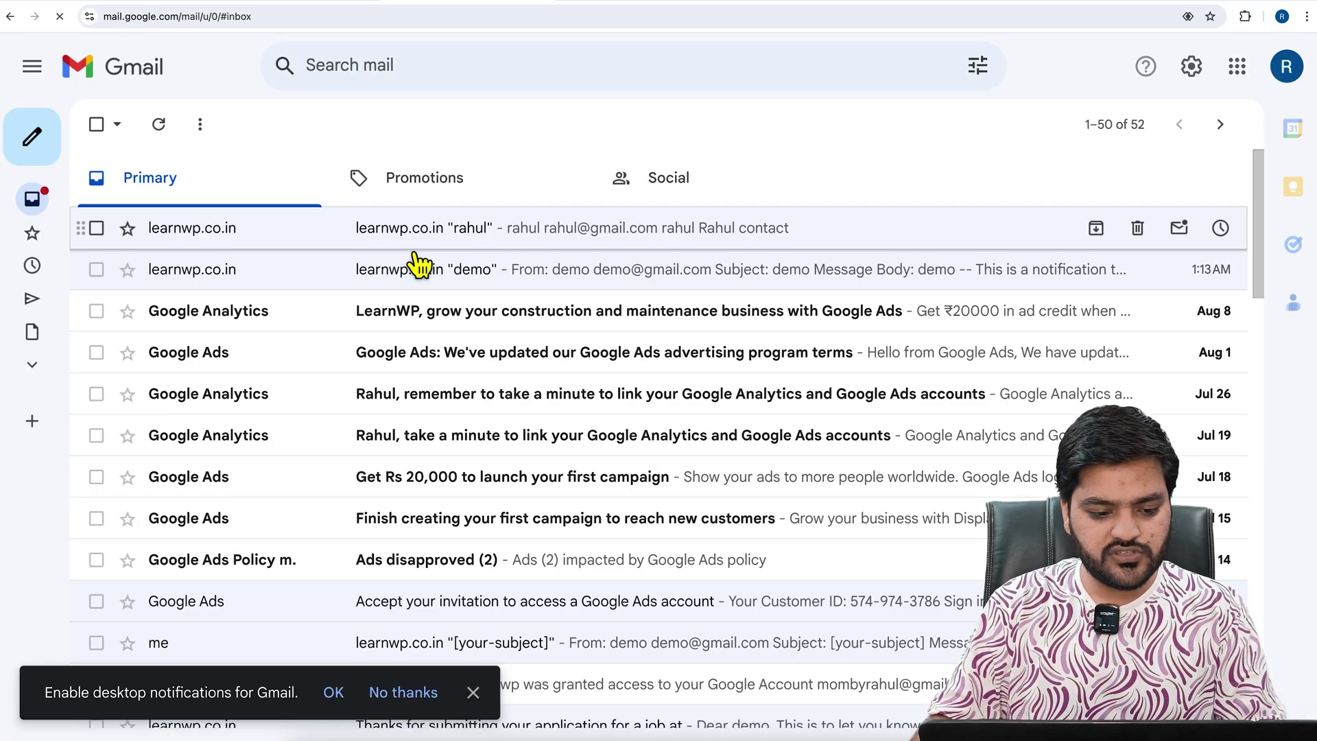
# Step: Refresh Gmail, open the new 'demo' email with the contact page URL, and return to the site tab
pyautogui.click(158, 124)
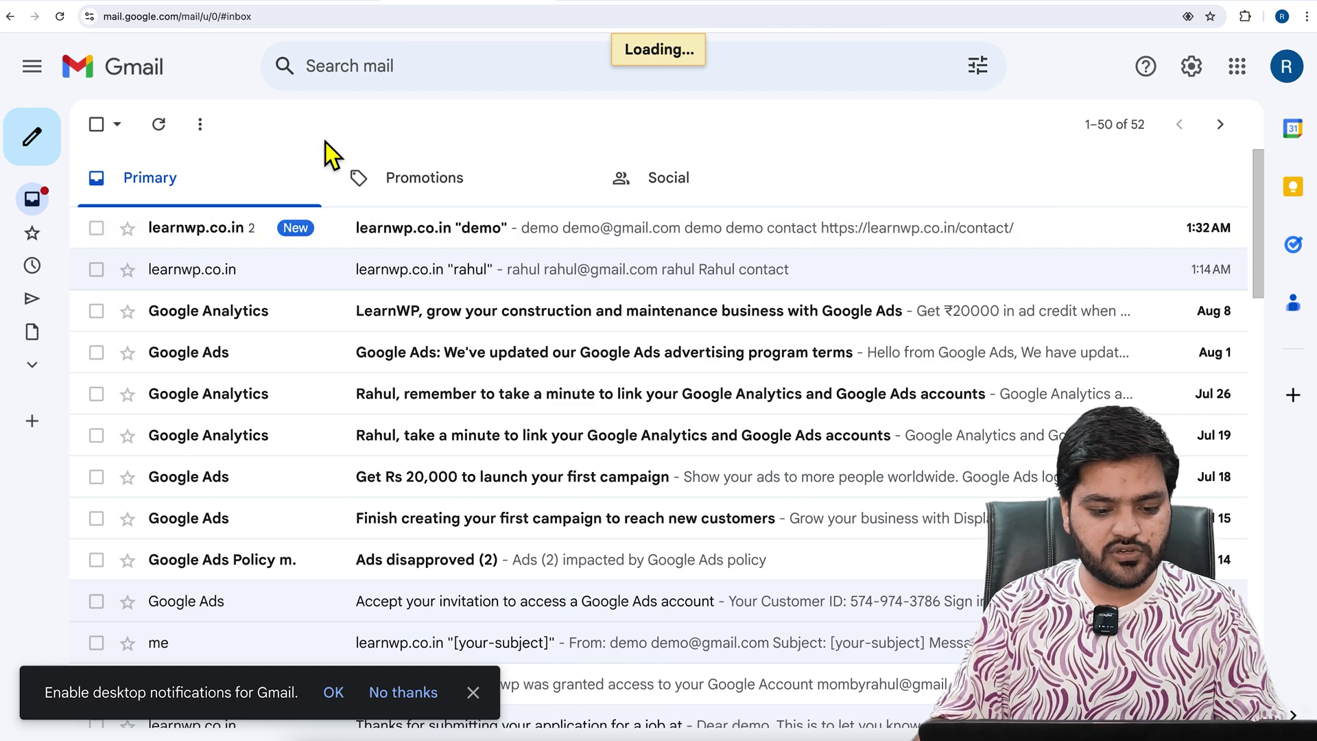
pyautogui.click(230, 236)
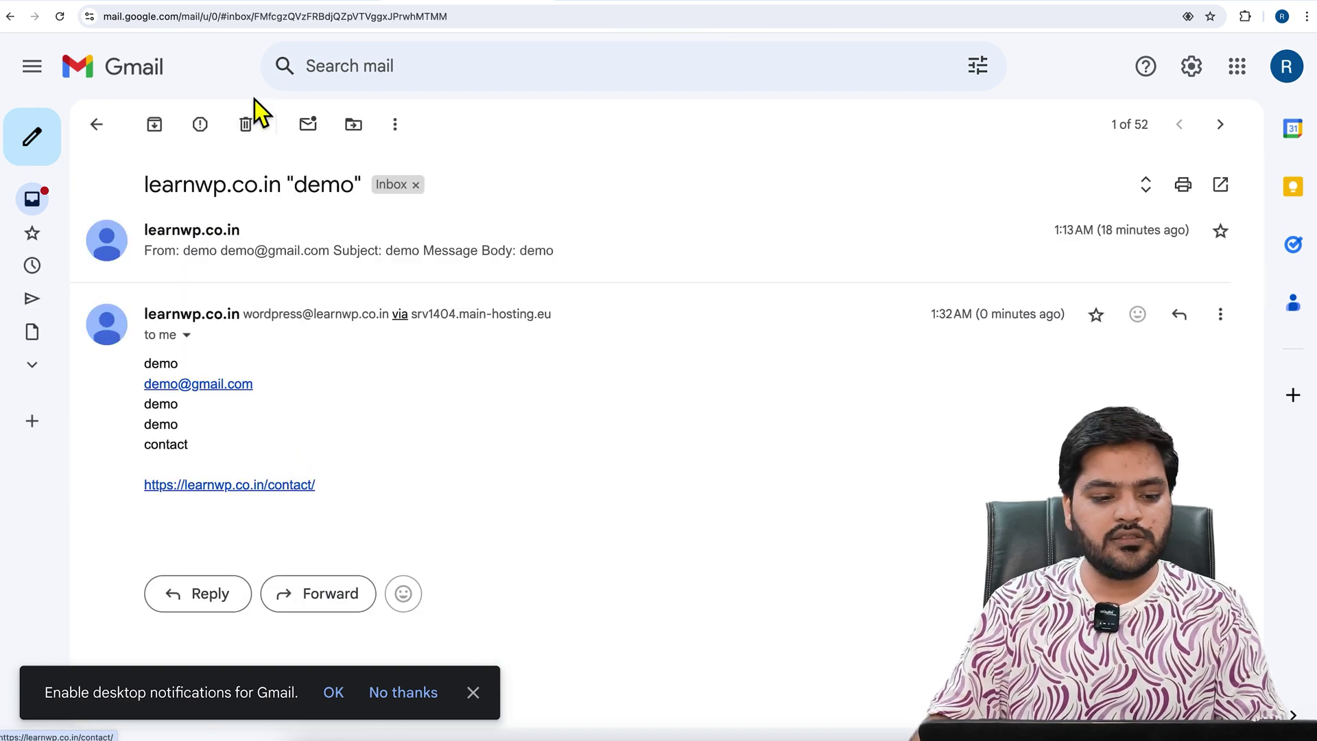
pyautogui.click(301, 1)
pyautogui.scroll(5, 602, 338)
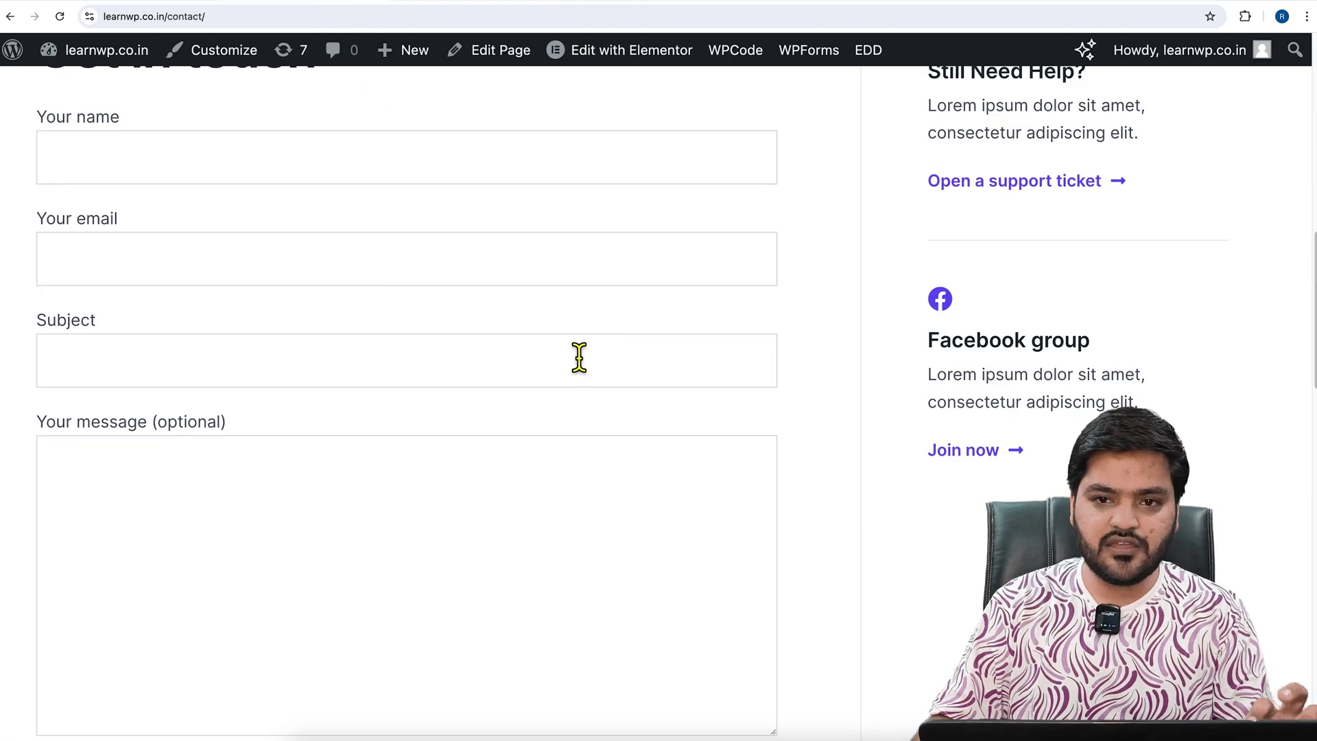
# Step: Go back to Contact form 1's edit page in its browser tab
pyautogui.scroll(10, 578, 357)
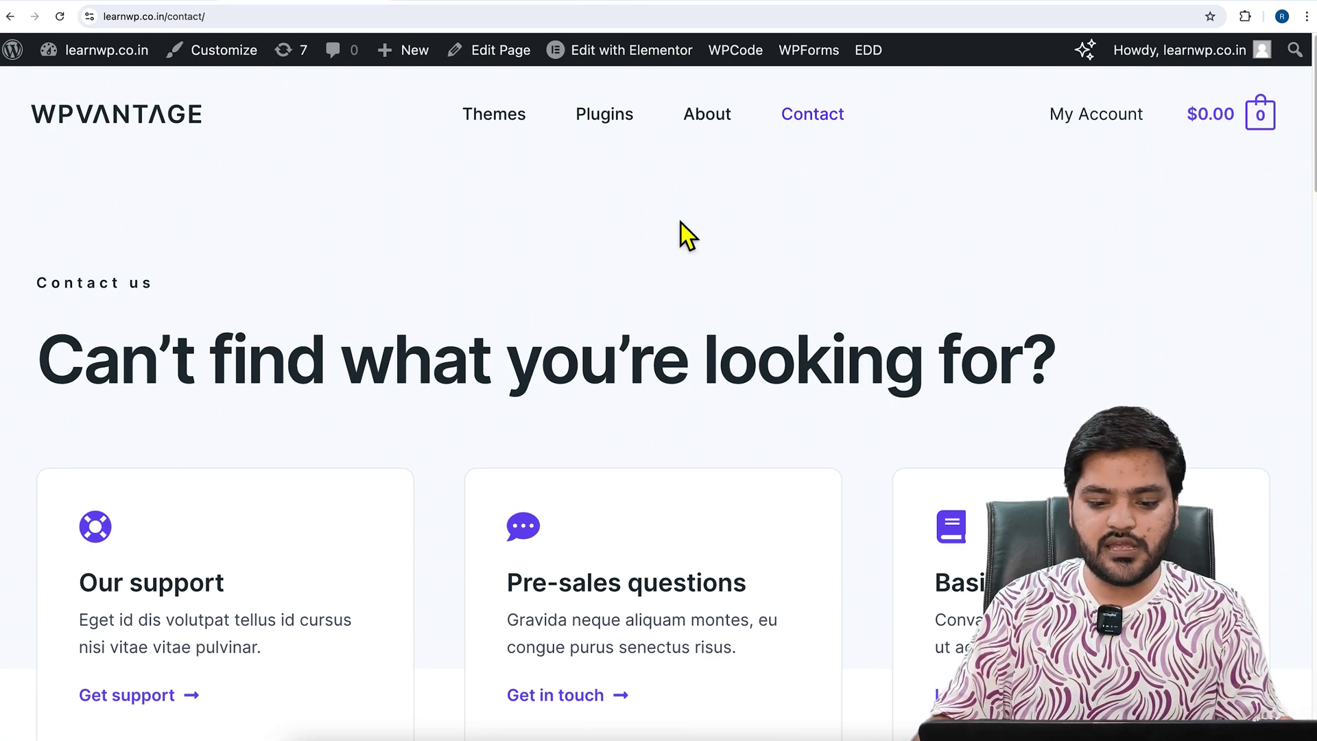
pyautogui.rightClick(724, 127)
pyautogui.press('Escape')
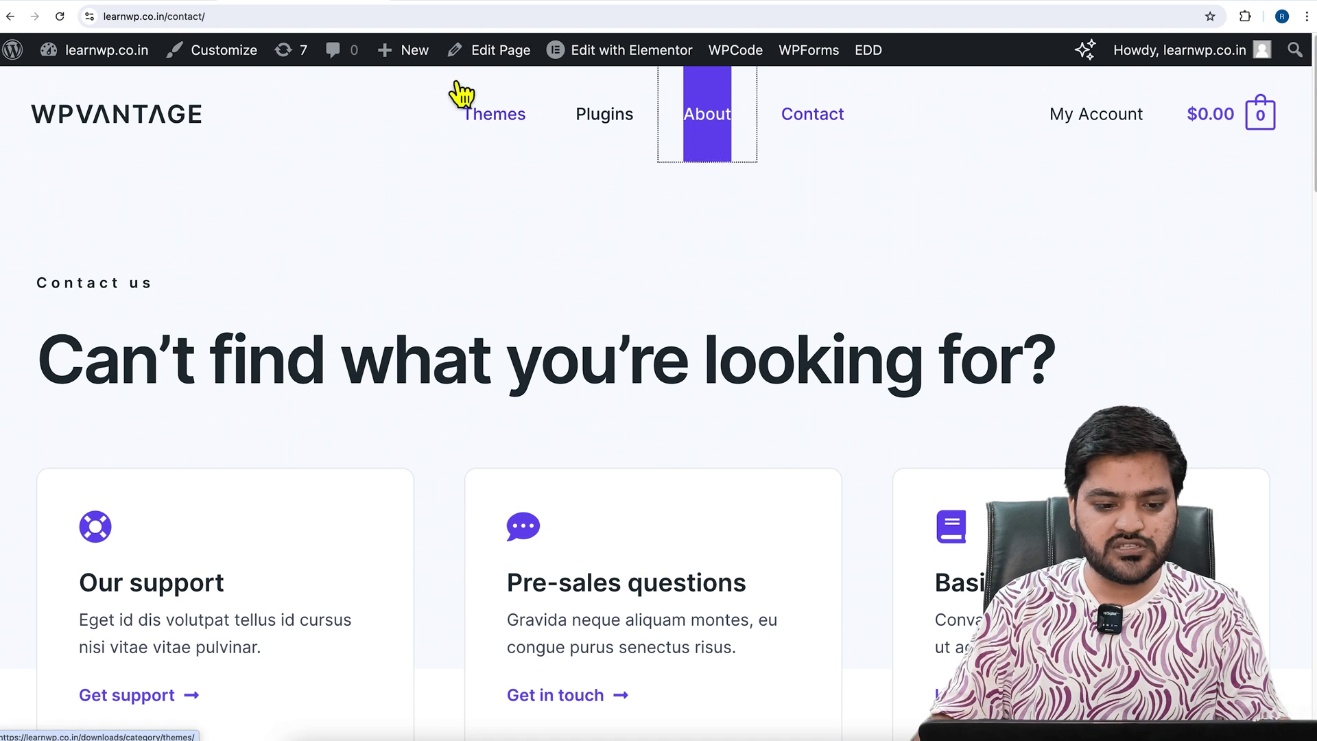
pyautogui.click(201, 2)
# Step: Copy the full Contact form 1 shortcode and switch to the About page tab
pyautogui.moveTo(196, 356); pyautogui.dragTo(464, 356)
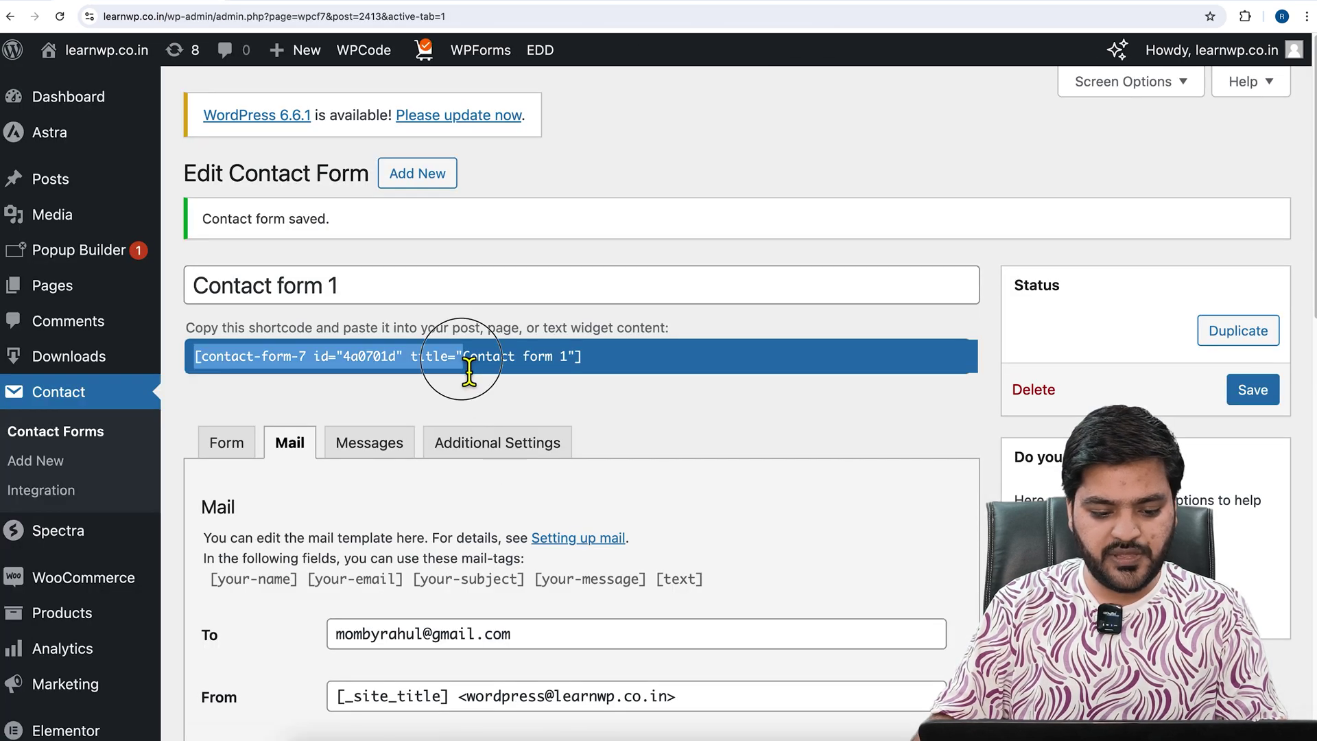
pyautogui.rightClick(466, 364)
pyautogui.click(438, 365)
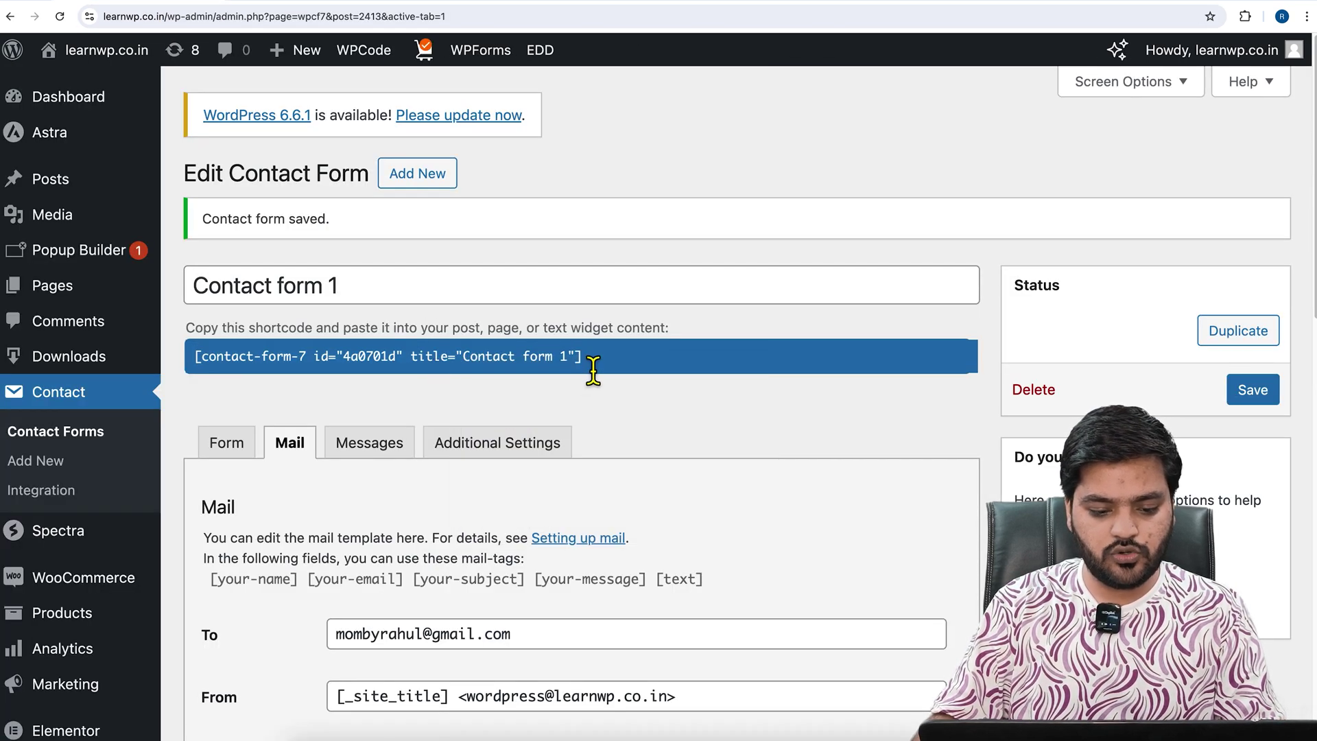
pyautogui.moveTo(585, 364); pyautogui.dragTo(196, 358)
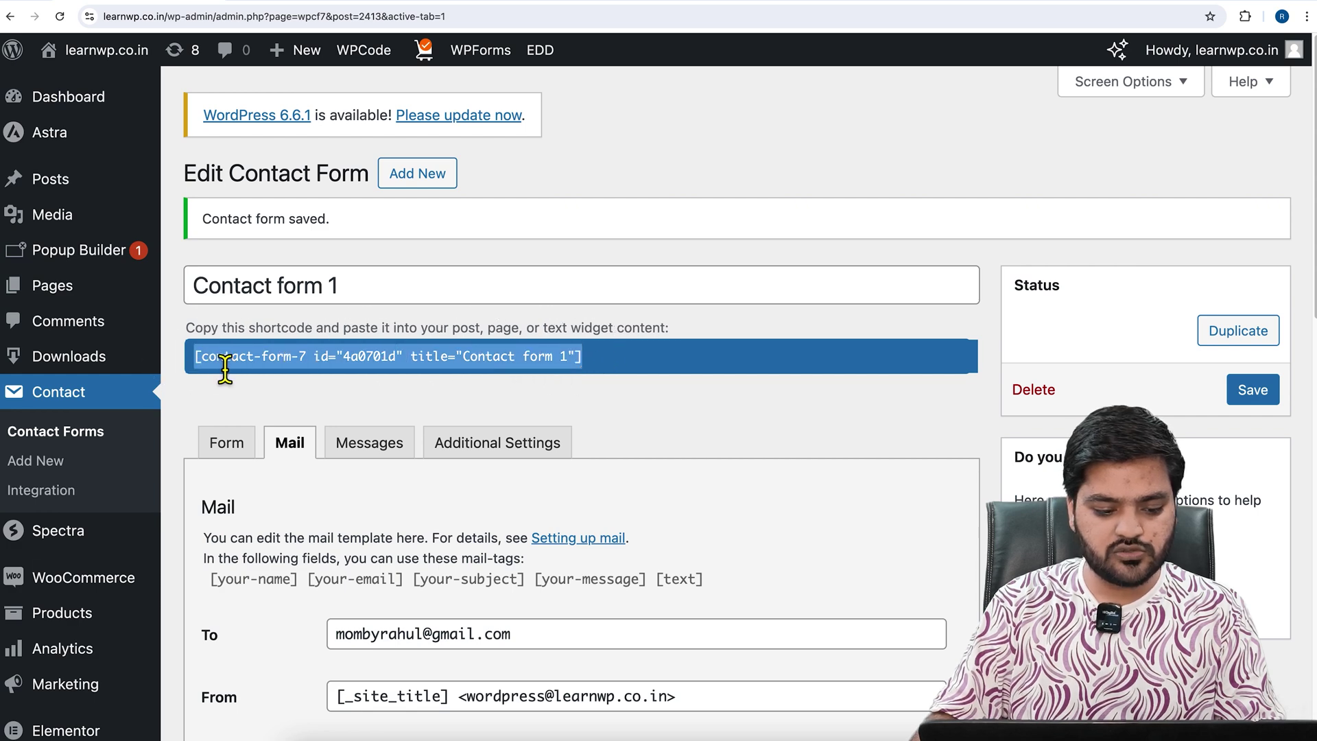
pyautogui.rightClick(235, 362)
pyautogui.click(258, 390)
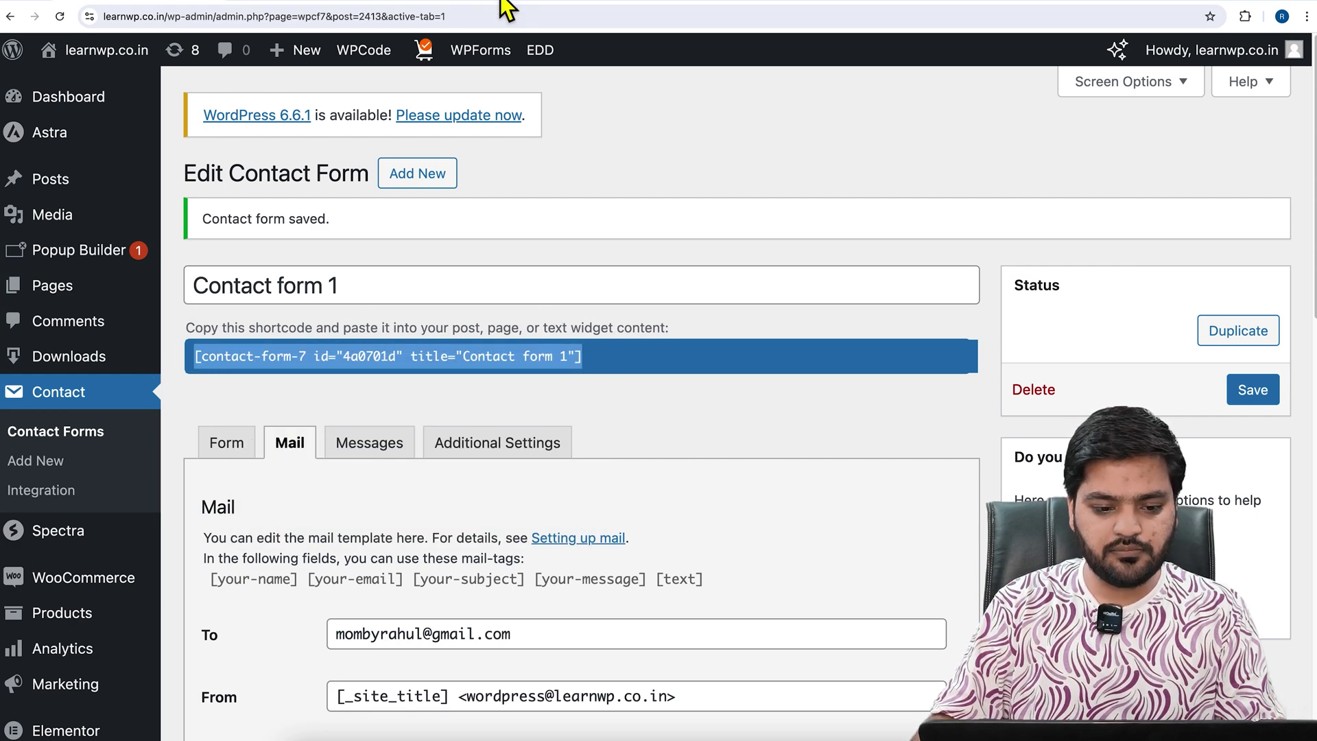
pyautogui.click(500, 3)
pyautogui.scroll(-5, 470, 398)
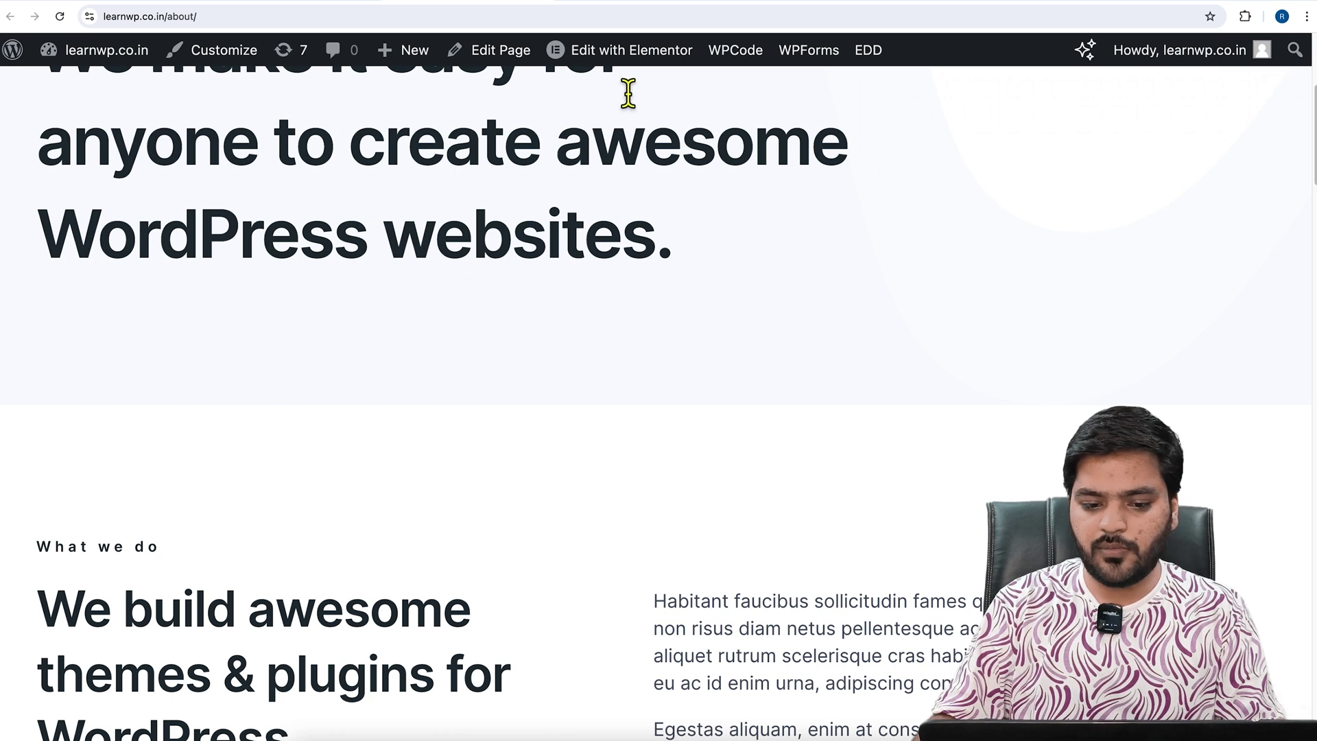
# Step: Open the About page in Elementor, abandoning an attempt to add a new section
pyautogui.click(643, 69)
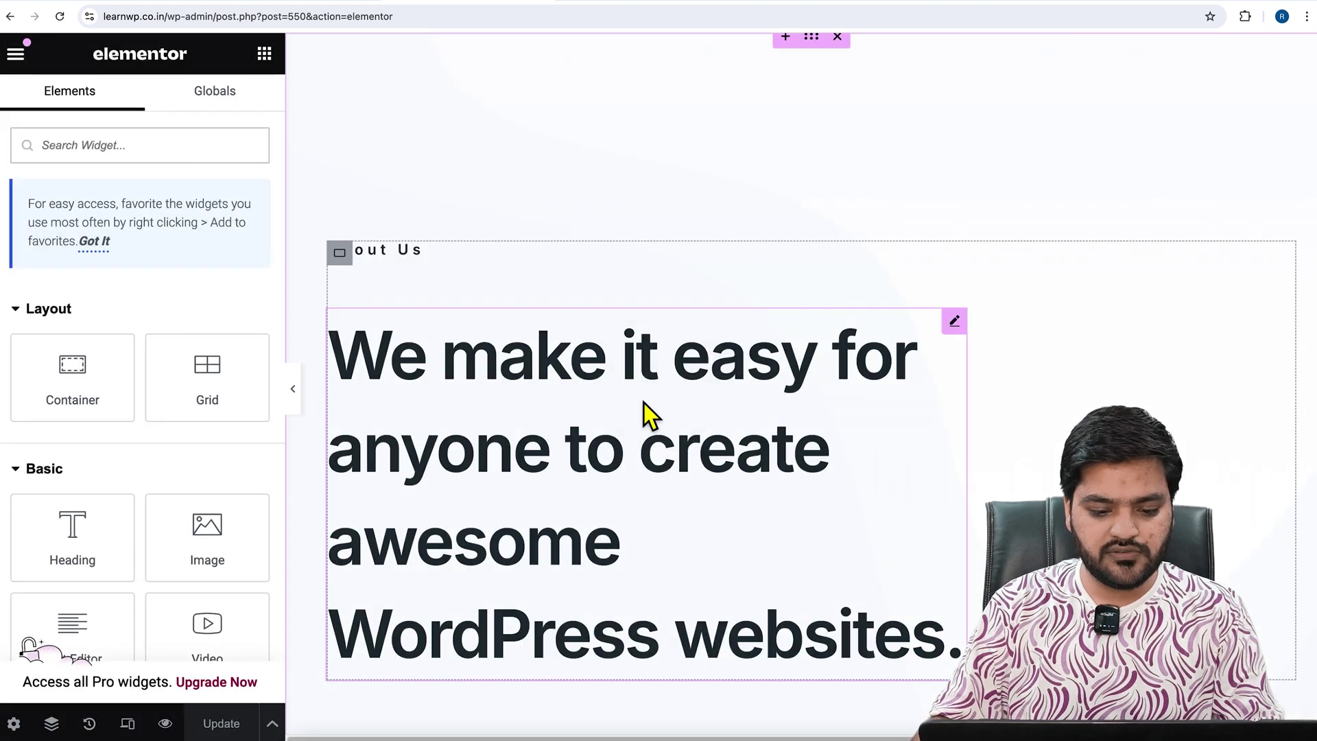
pyautogui.scroll(-15, 850, 390)
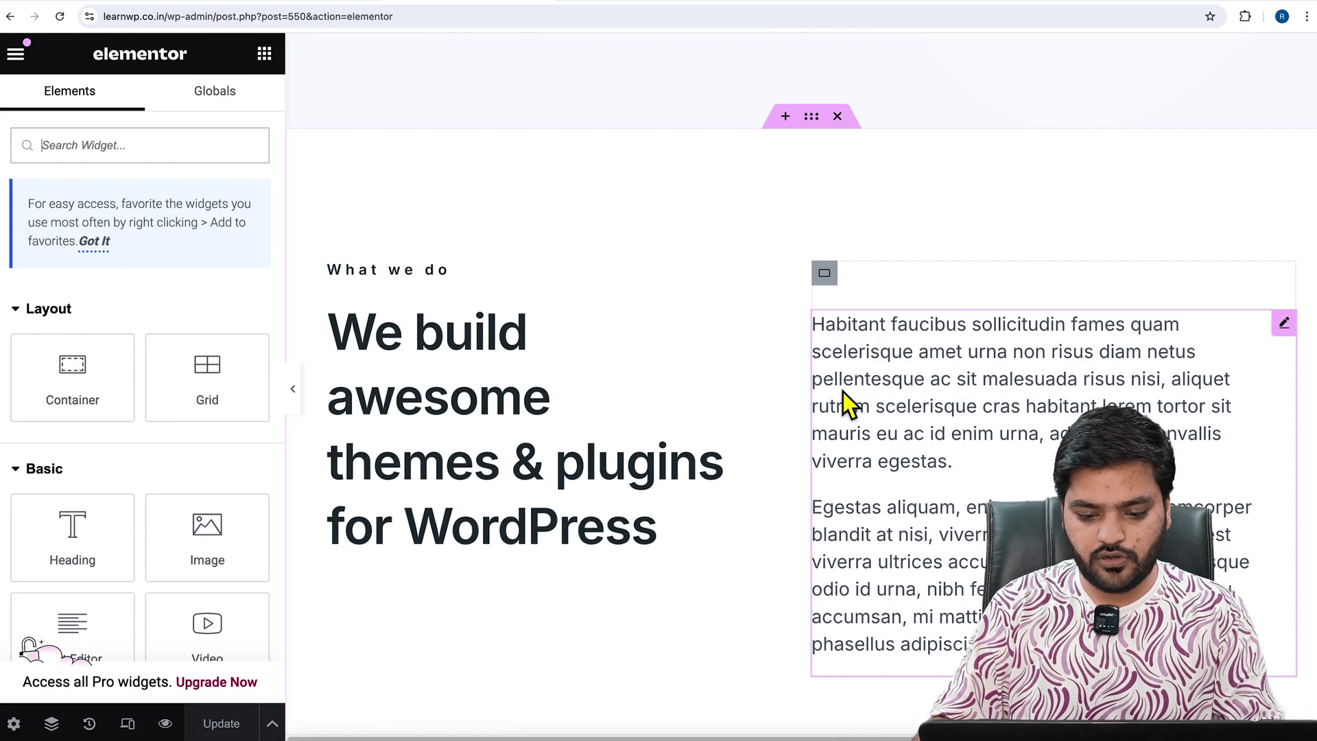
pyautogui.scroll(-15, 842, 395)
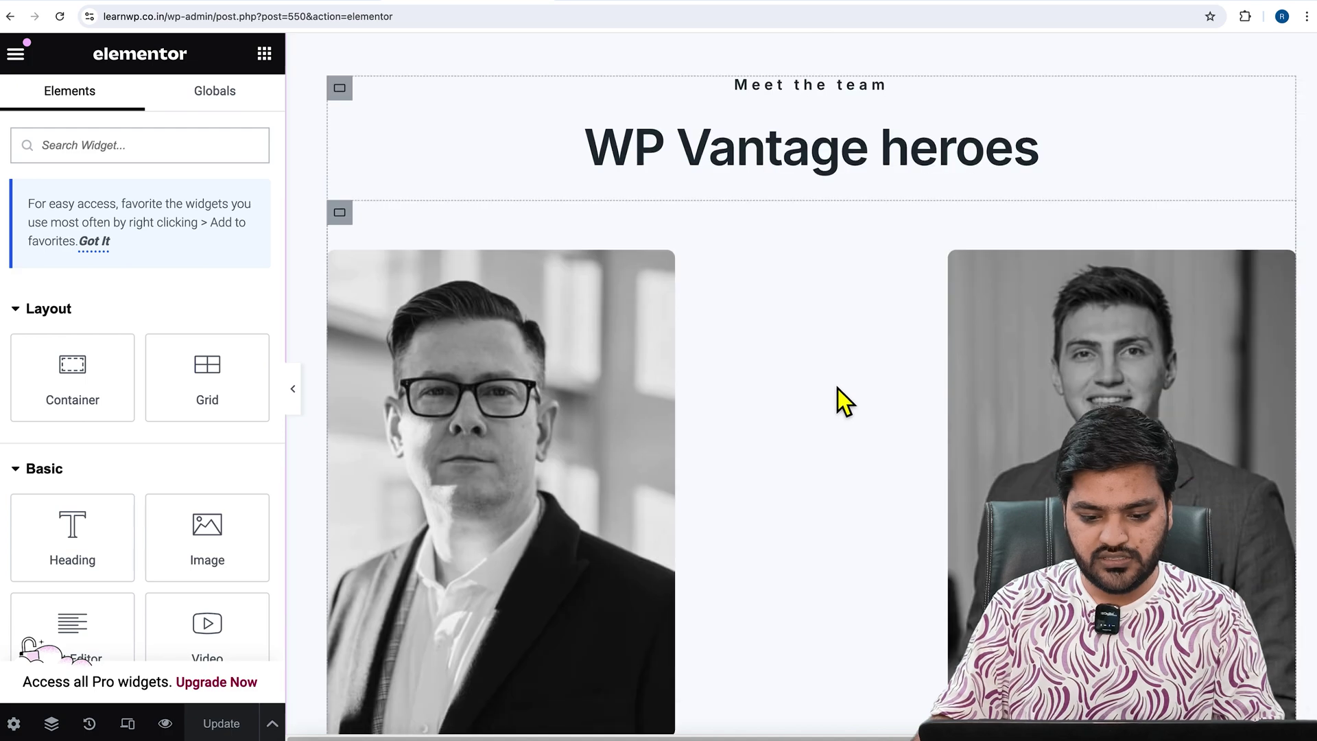
pyautogui.scroll(20, 837, 388)
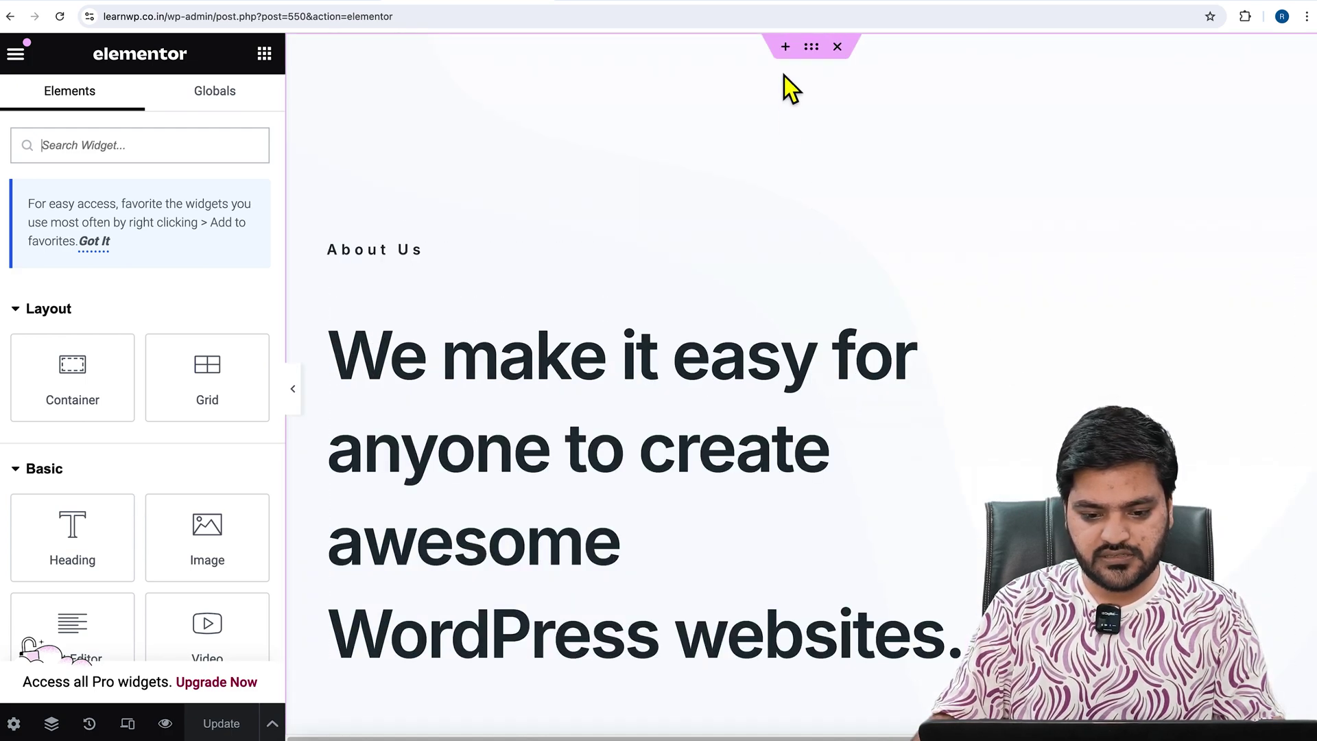
pyautogui.click(785, 47)
pyautogui.click(738, 134)
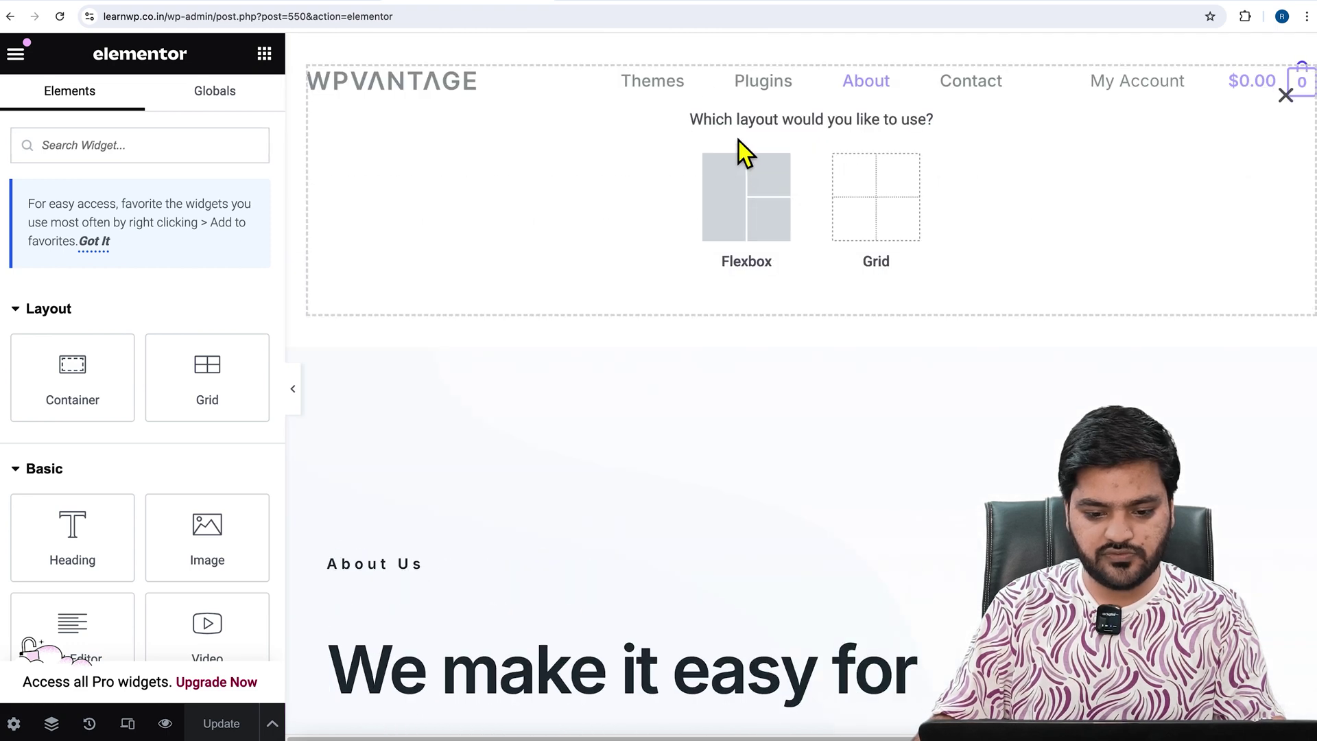
pyautogui.click(1285, 95)
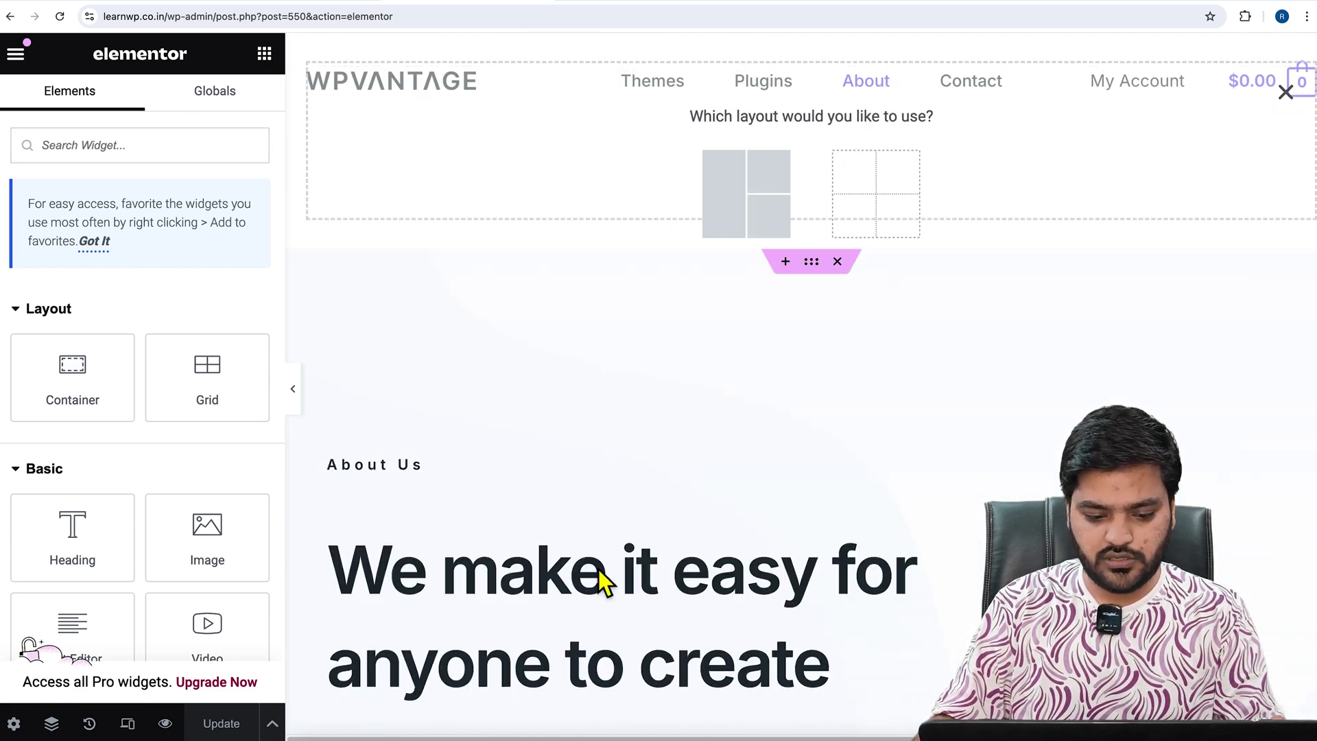
# Step: Search widgets for 'sho' and place a Shortcode widget under the About Us label
pyautogui.click(182, 146)
pyautogui.write('s')
pyautogui.press('BackSpace')
pyautogui.write('sho')
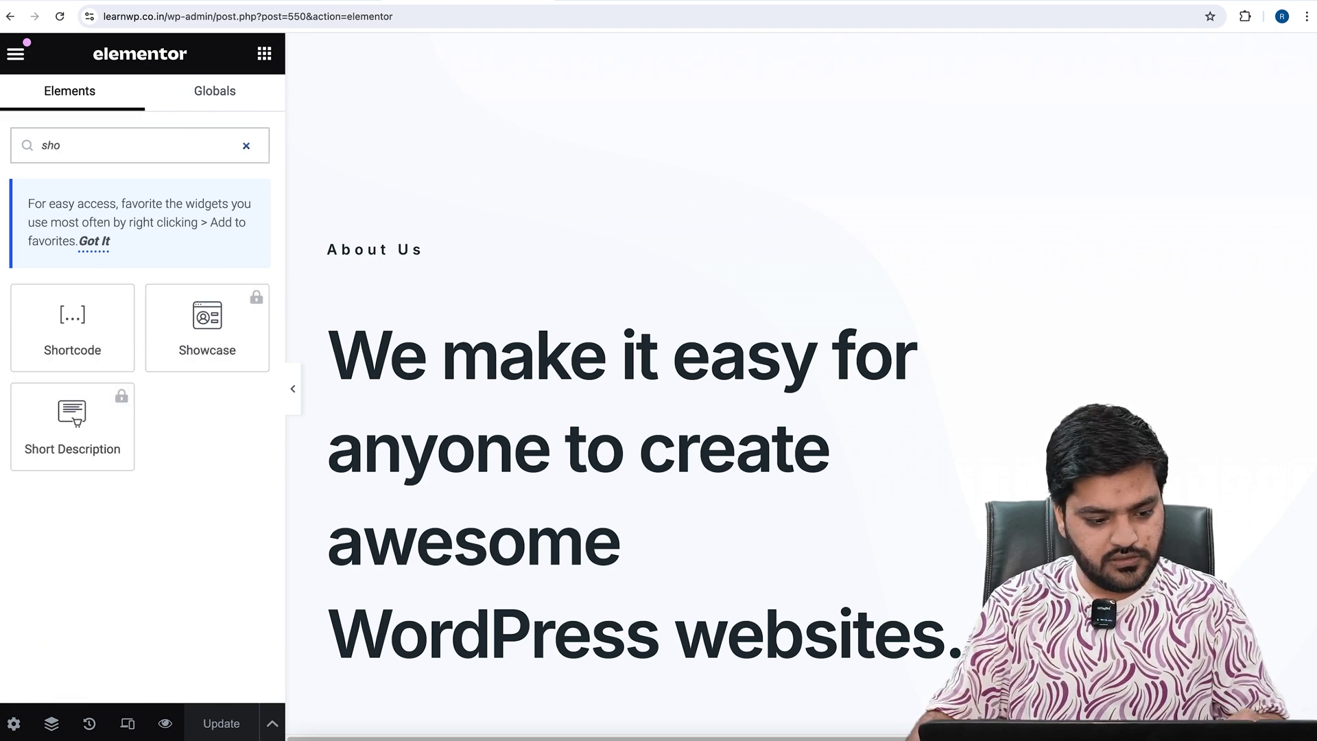
pyautogui.moveTo(123, 341); pyautogui.dragTo(456, 391)
# Step: Paste the Contact form 1 shortcode into the widget, update the page, and preview it
pyautogui.click(212, 338)
pyautogui.hotkey('ctrl', 'a')
pyautogui.hotkey('ctrl', 'v')
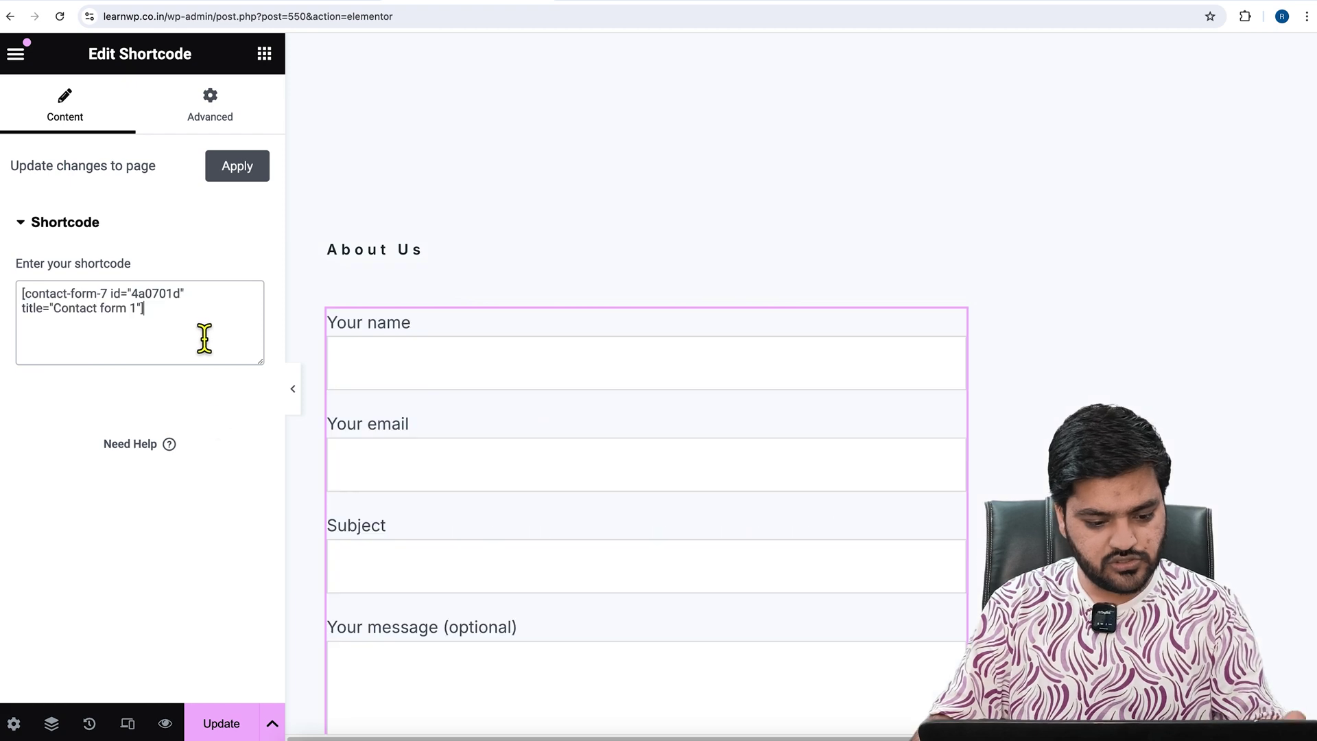
pyautogui.click(226, 720)
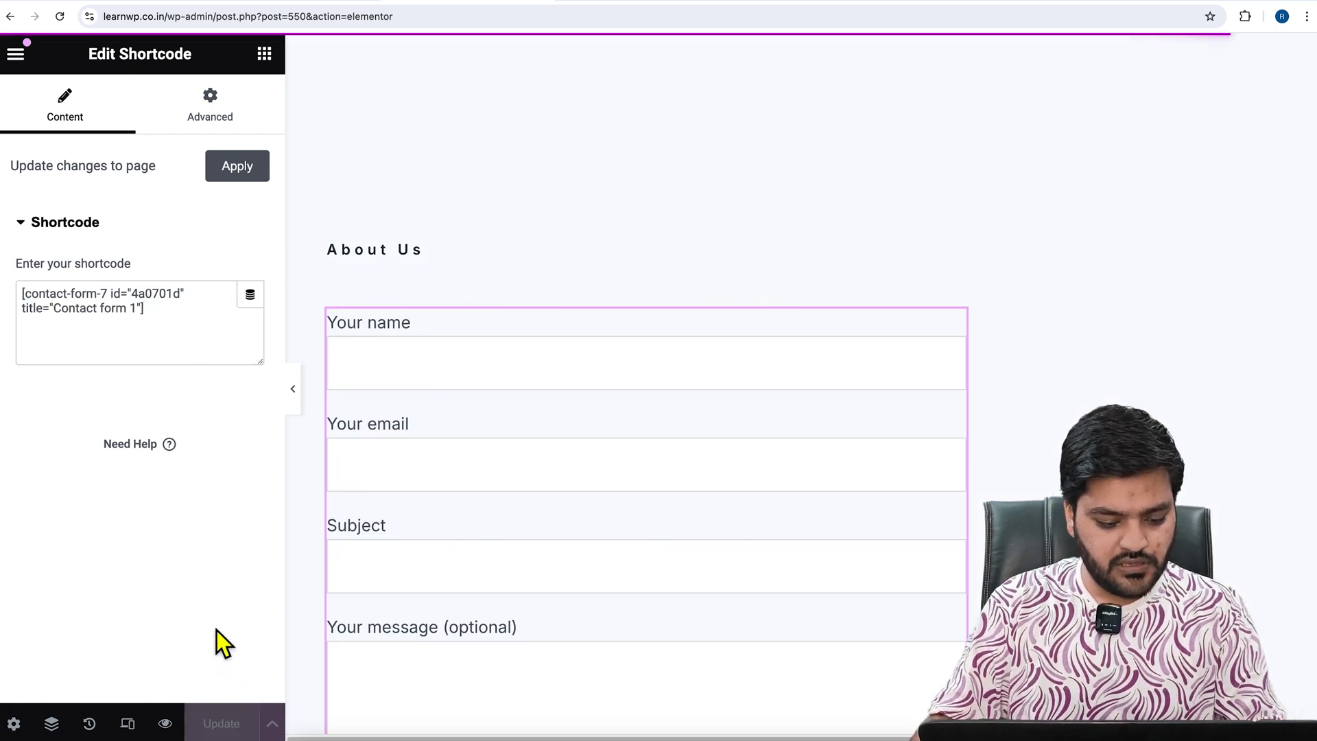
pyautogui.click(165, 723)
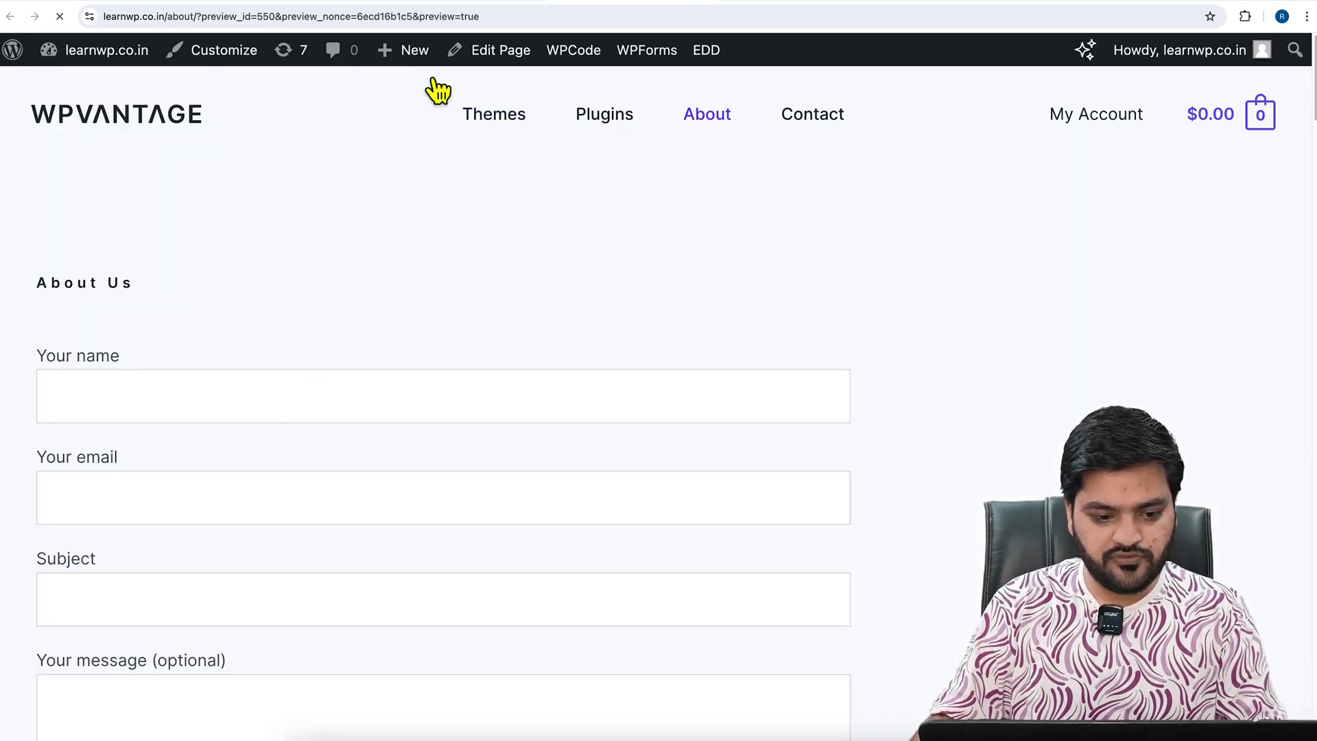
# Step: Strip the preview parameters from the address to load the live About page
pyautogui.moveTo(198, 16); pyautogui.dragTo(612, 48)
pyautogui.press('BackSpace')
pyautogui.press('Return')
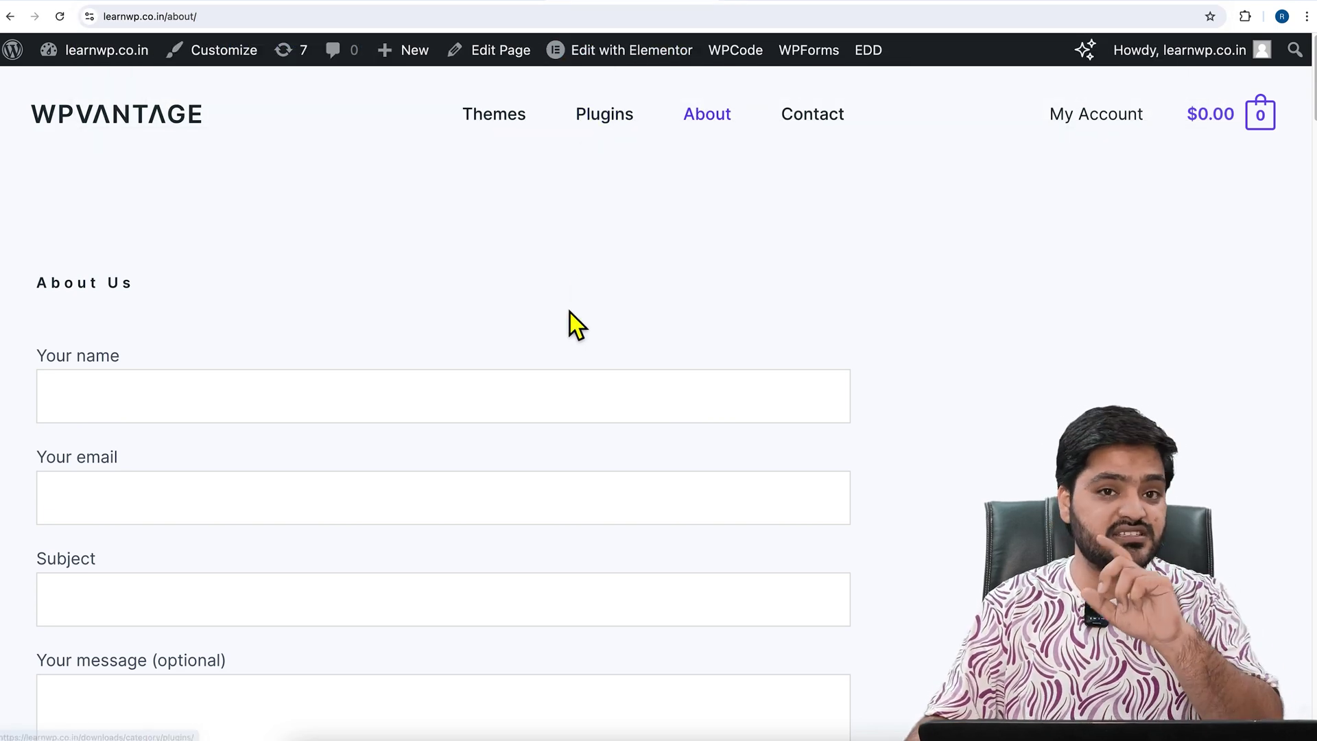
pyautogui.scroll(-2, 541, 380)
# Step: Fill the name, email and subject ('demo') fields from saved suggestions
pyautogui.click(290, 340)
pyautogui.click(176, 405)
pyautogui.click(156, 439)
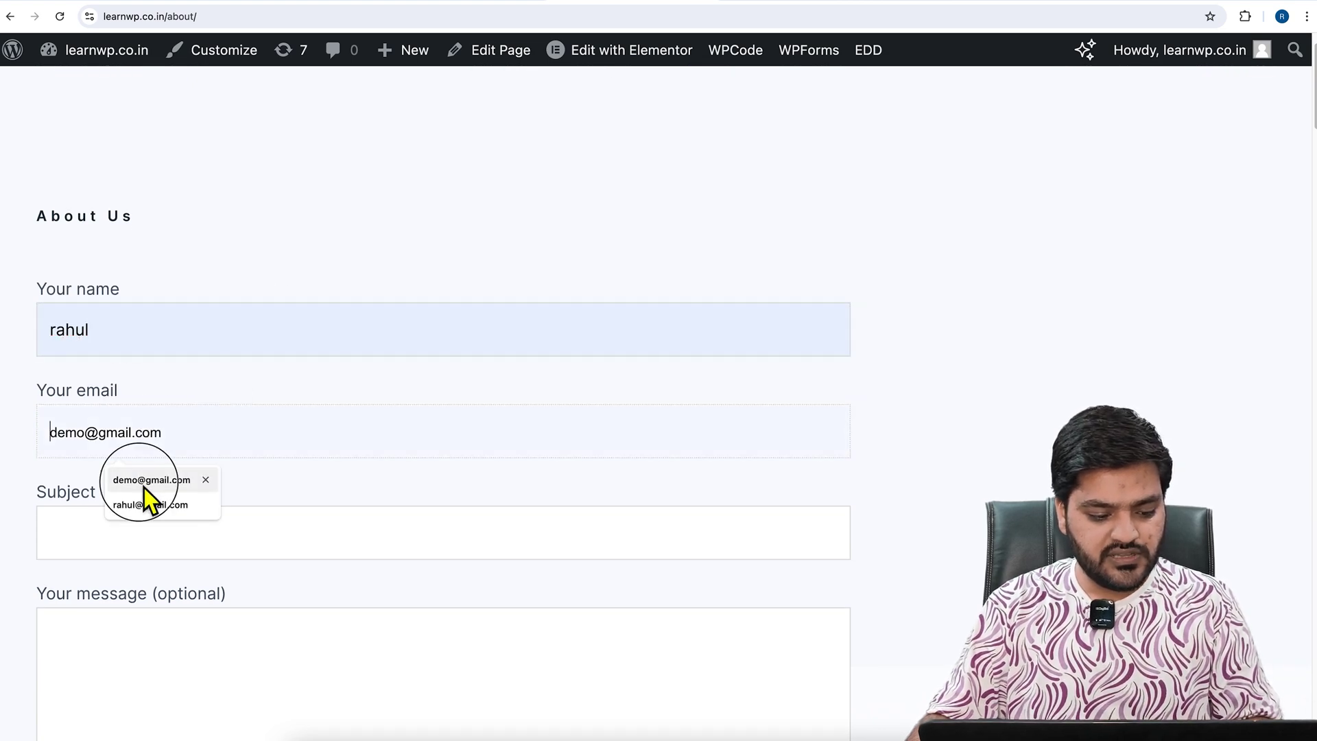
pyautogui.click(144, 480)
pyautogui.click(141, 532)
pyautogui.click(138, 586)
# Step: Type 're' as the message and submit the form
pyautogui.scroll(-2, 443, 465)
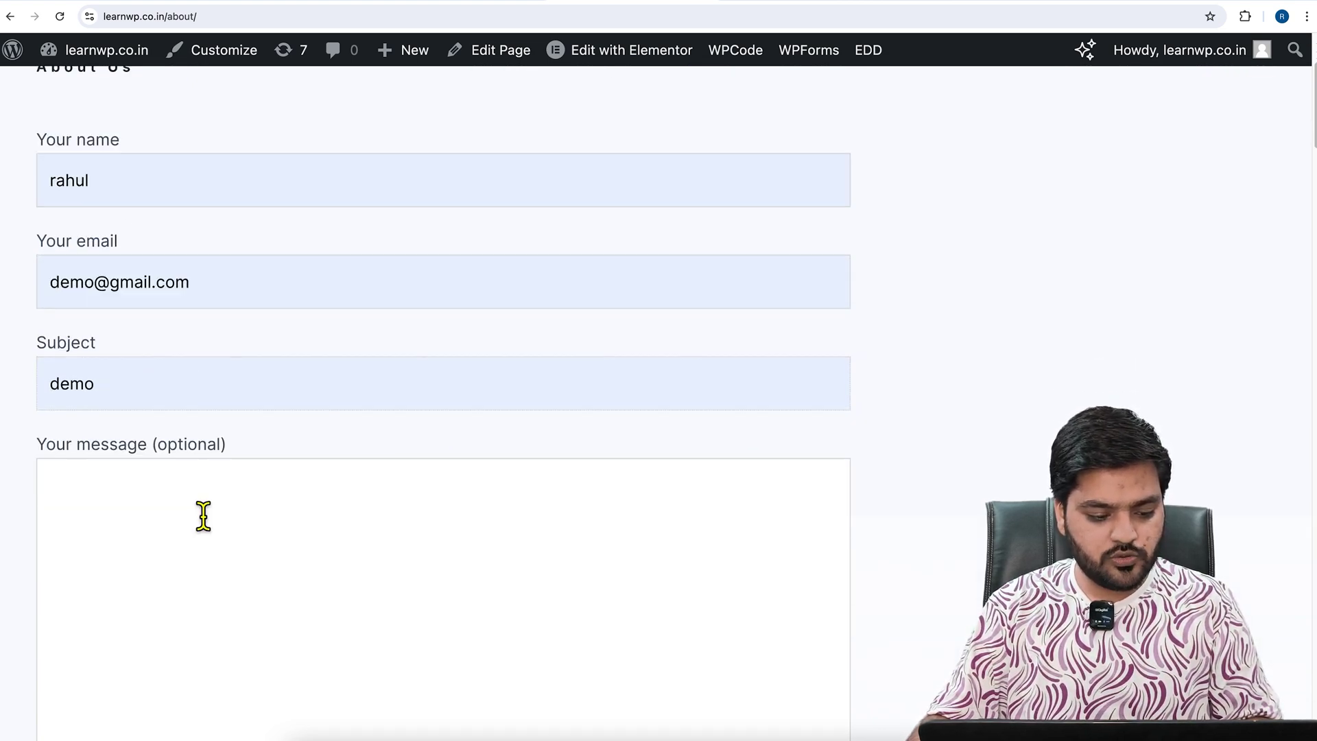
pyautogui.click(205, 513)
pyautogui.write('re')
pyautogui.scroll(-6, 206, 510)
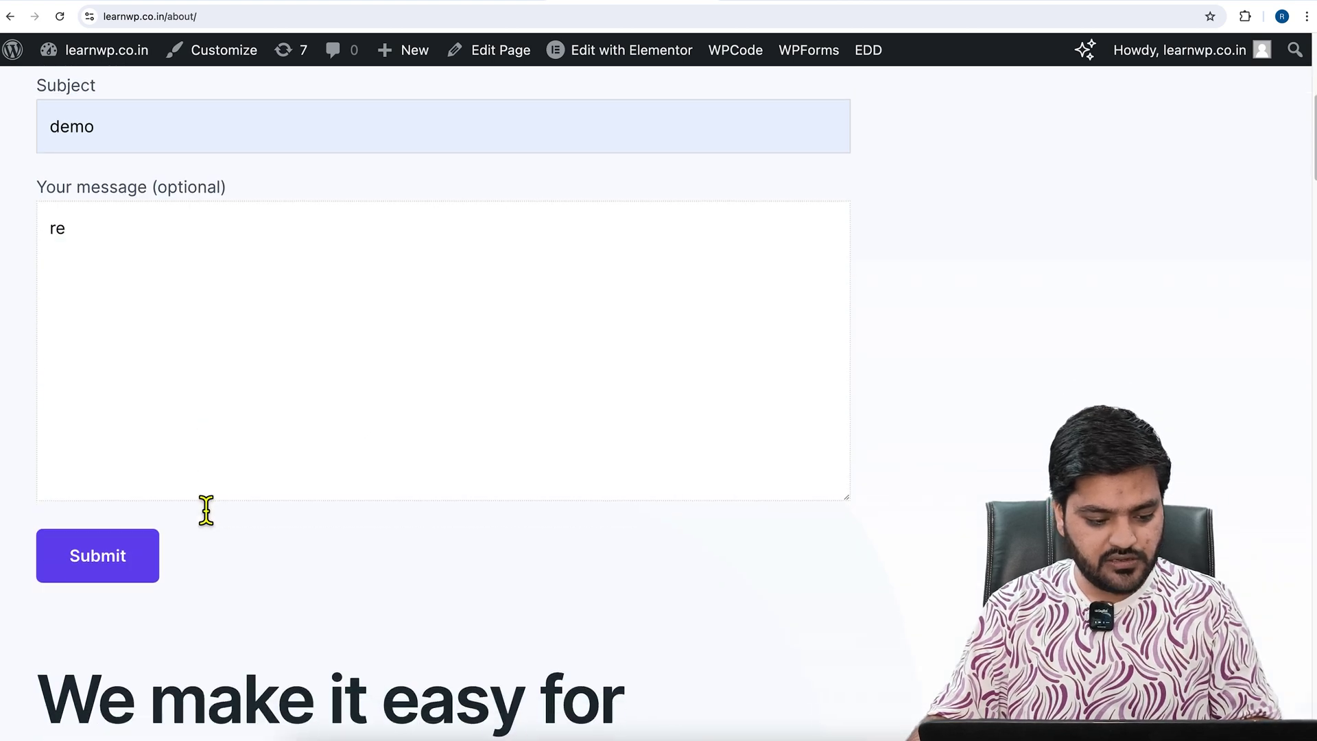
pyautogui.click(99, 431)
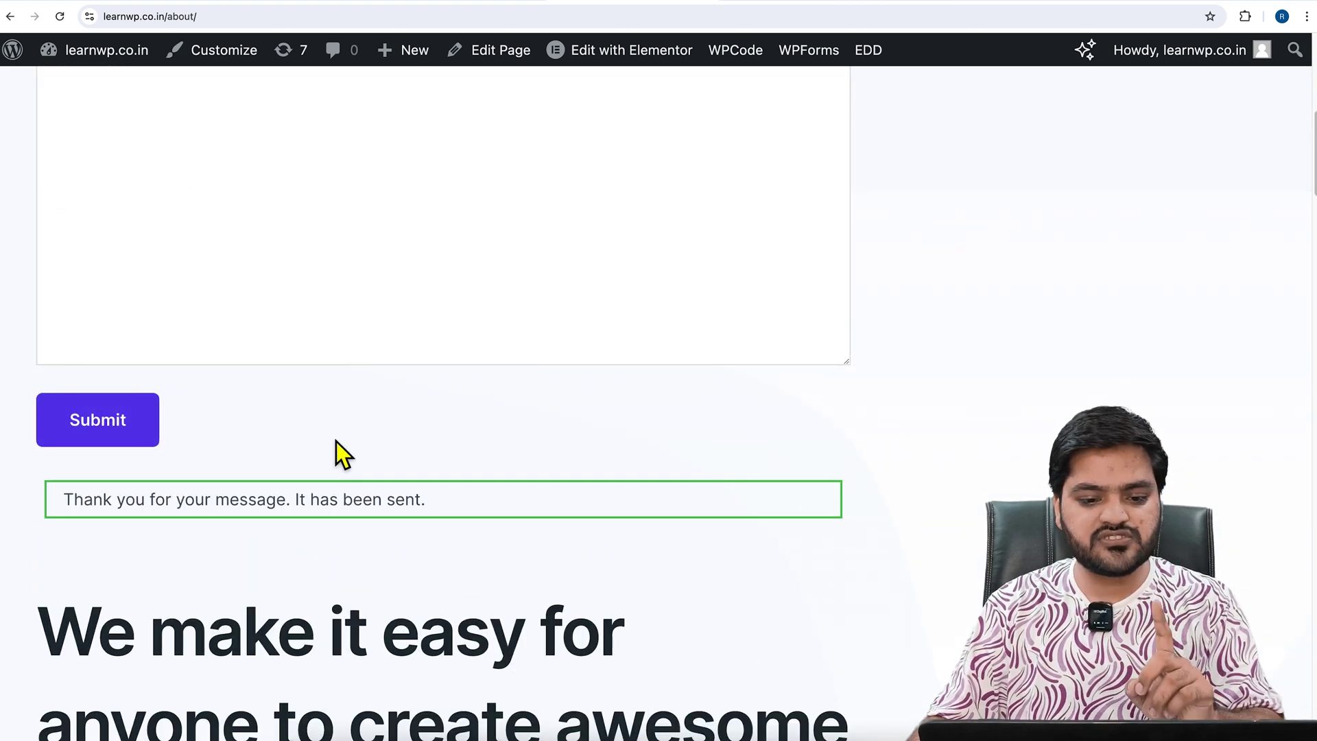
# Step: In Gmail, refresh the inbox and open the newest learnwp.co.in 'demo' conversation
pyautogui.click(782, 4)
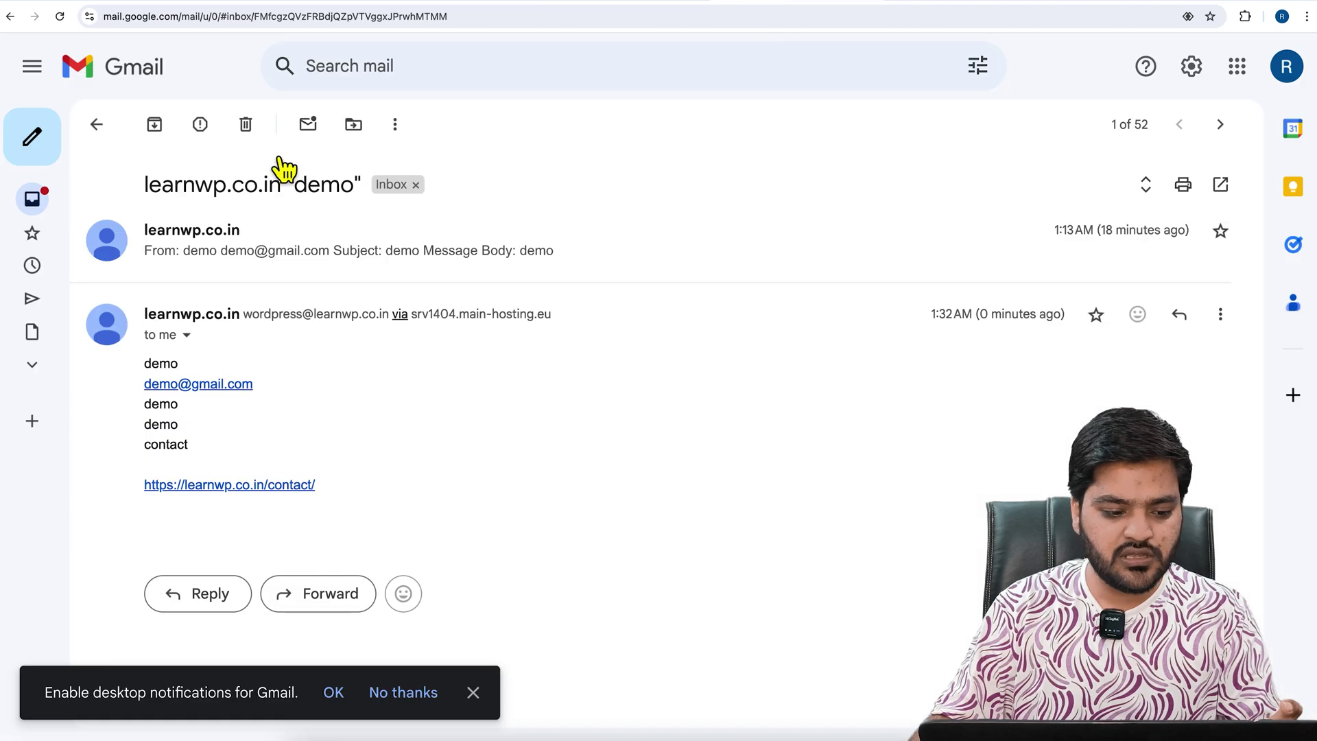
pyautogui.click(98, 125)
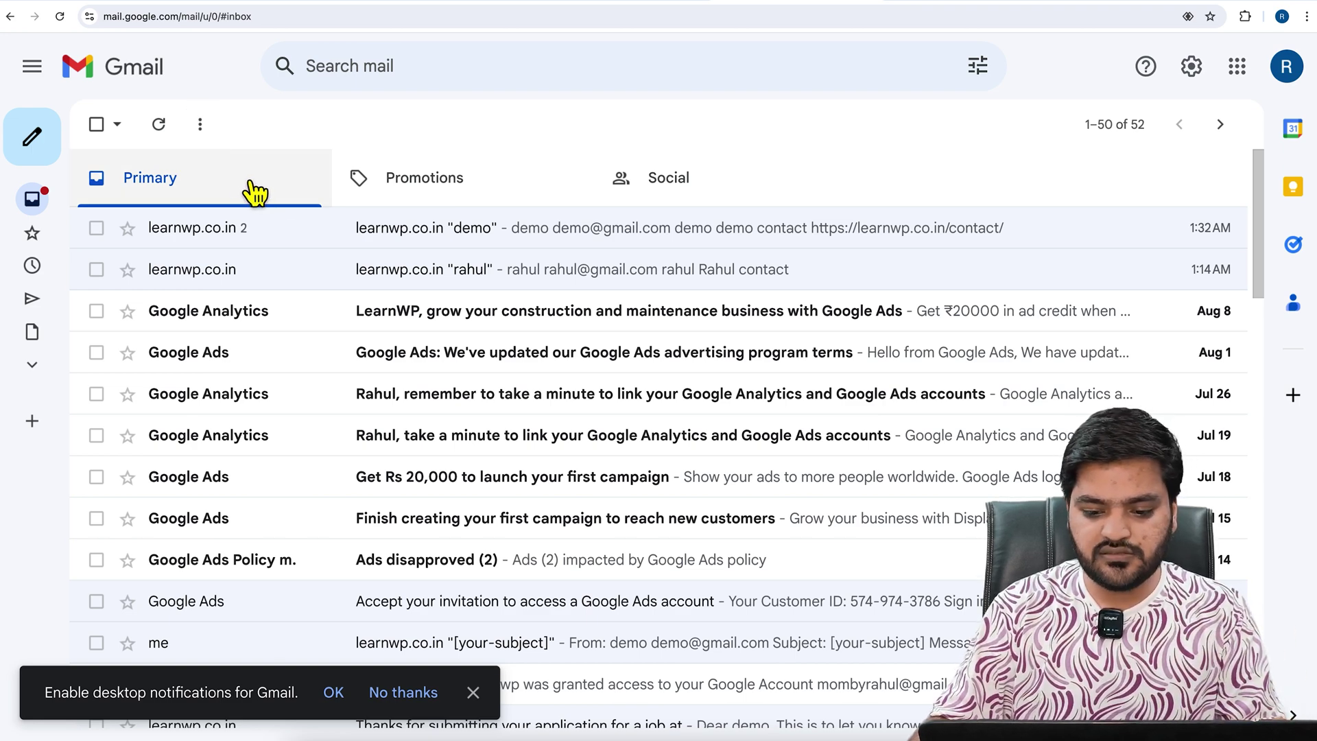
pyautogui.click(160, 126)
pyautogui.click(255, 236)
pyautogui.scroll(-1, 302, 521)
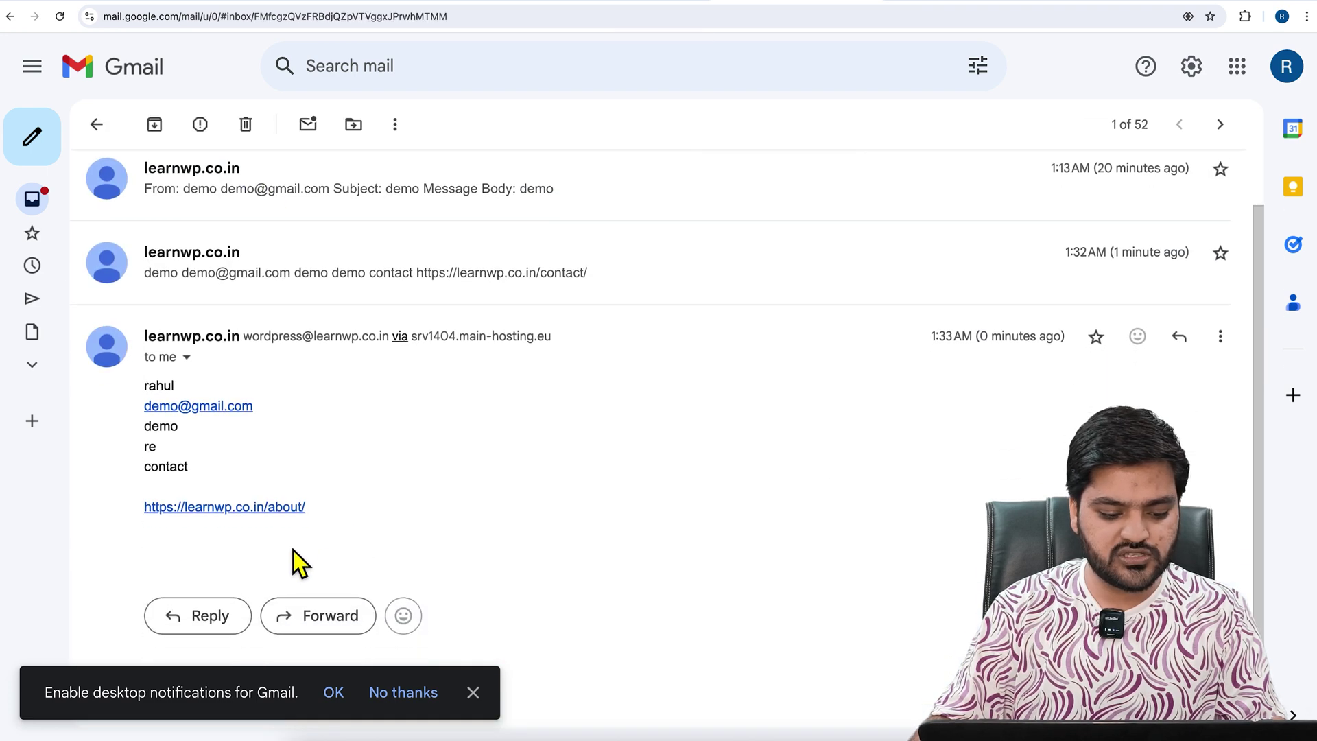